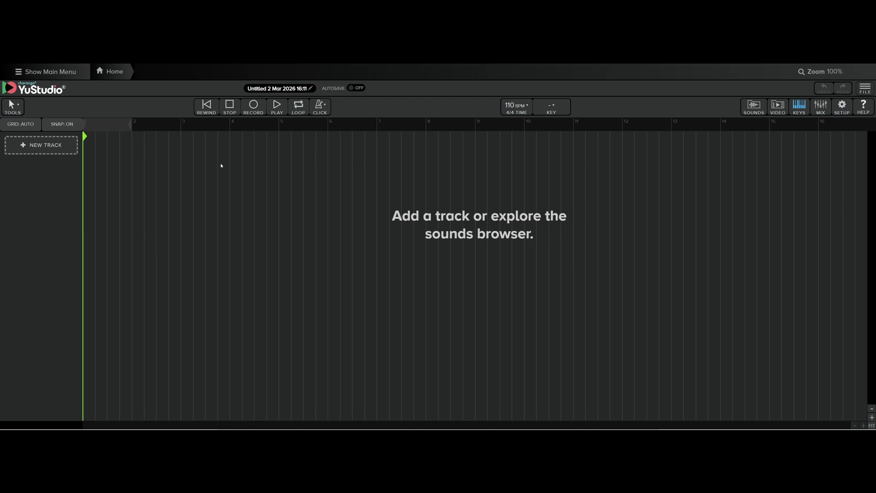
Add a new SimpleSynth instrument track and look through its preset list, keeping Simple One
left_click(54, 146)
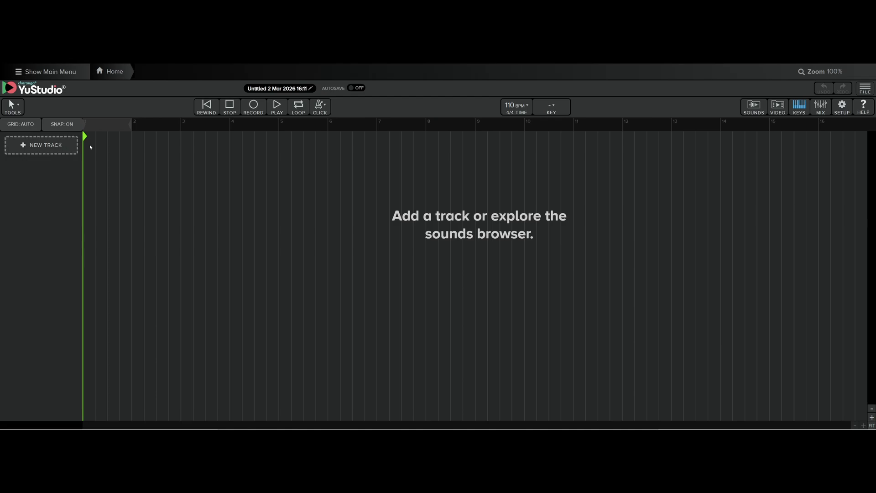
left_click(54, 147)
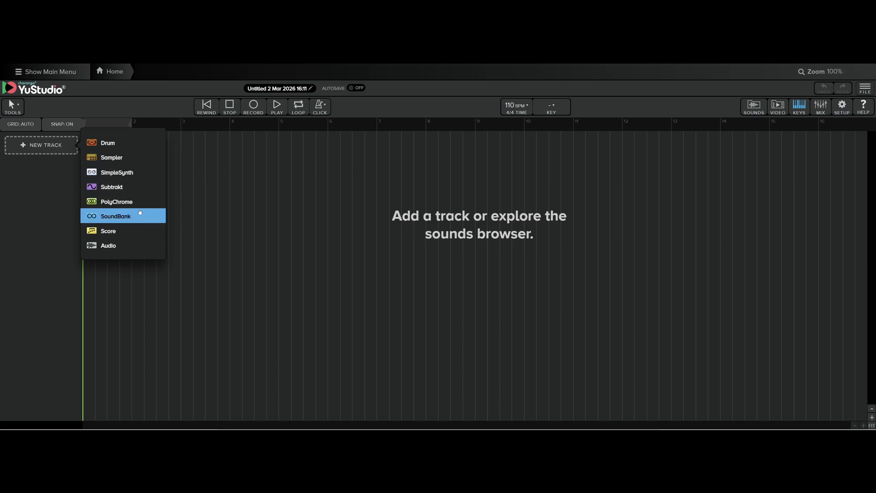
left_click(142, 176)
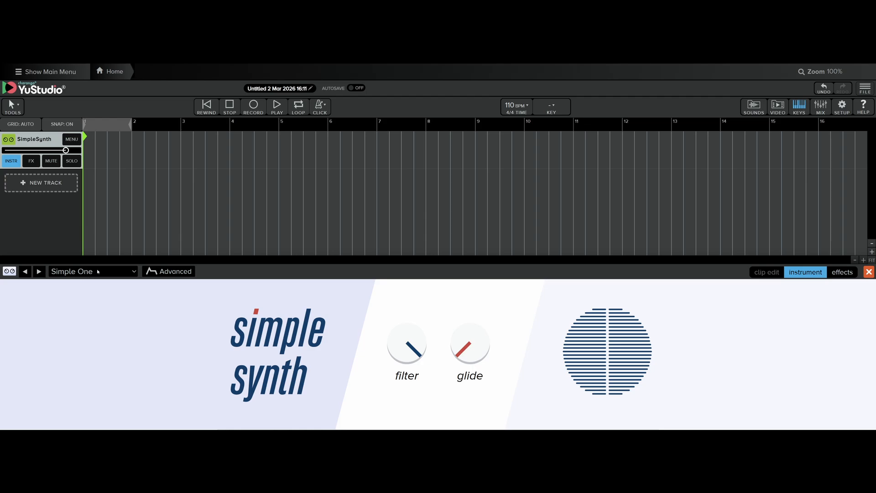
left_click(87, 274)
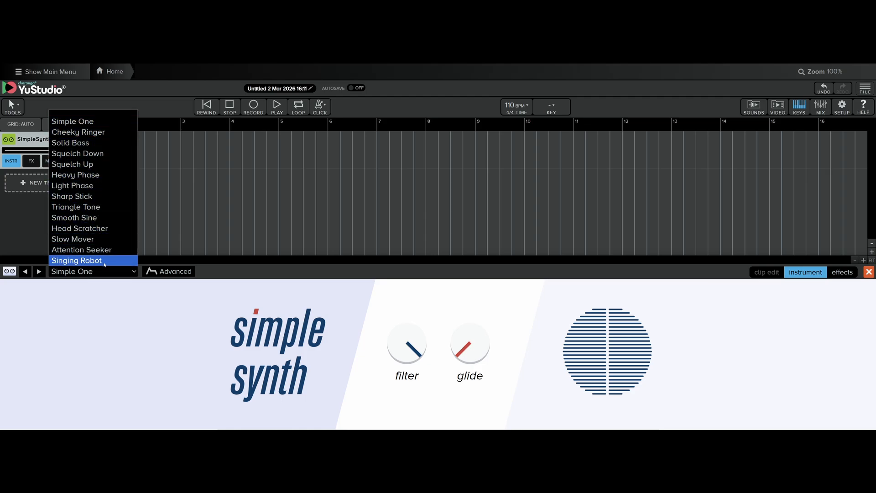
left_click(103, 321)
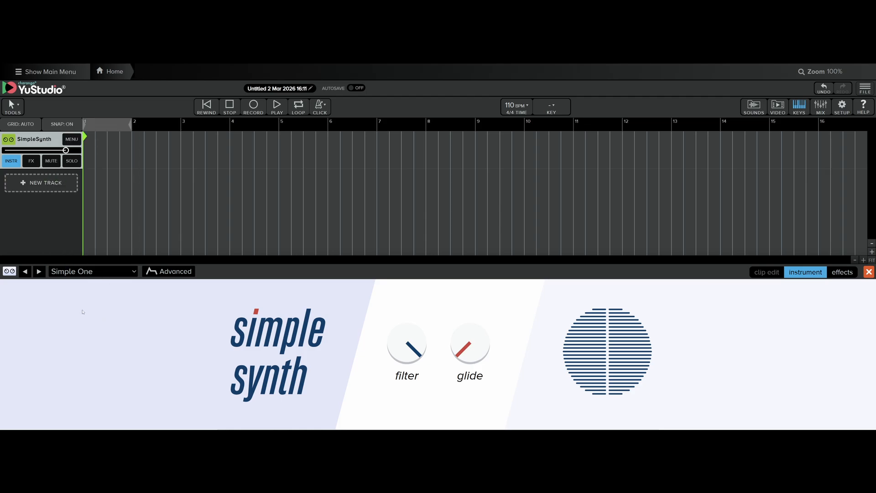
Open the on-screen keyboard, place it mid-screen and try out several white and black notes with the Simple One sound
left_click(803, 109)
left_click_drag(486, 120, 417, 195)
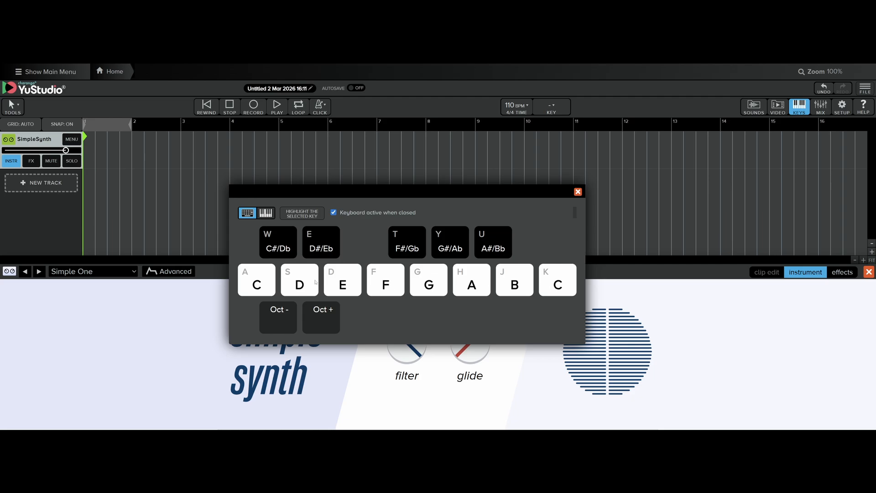
left_click(249, 273)
left_click(266, 285)
left_click(347, 286)
left_click(319, 243)
key("y")
Switch the on-screen keyboard to the piano layout and try out its lower white and black keys
left_click(267, 213)
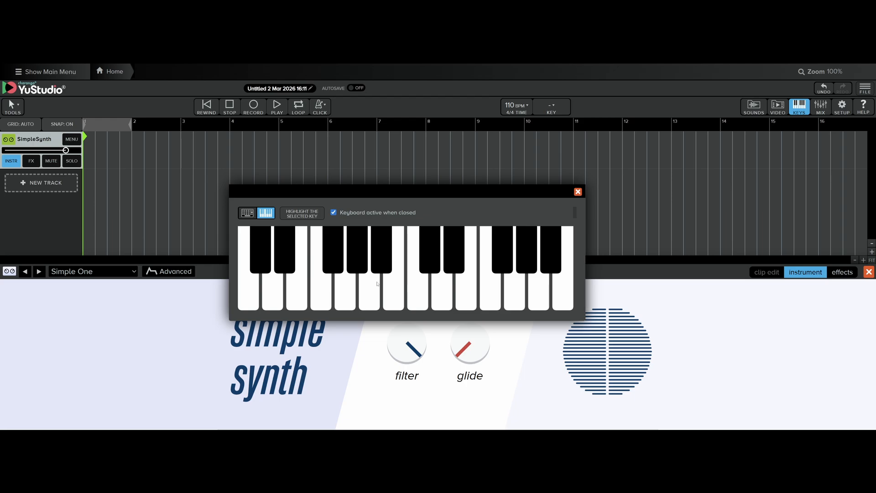
left_click(254, 290)
left_click(255, 291)
left_click(275, 292)
left_click(267, 256)
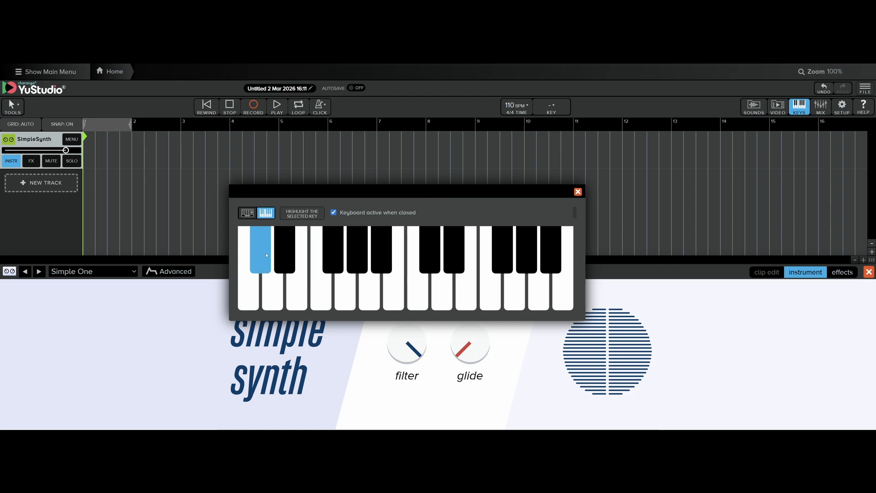
left_click(289, 255)
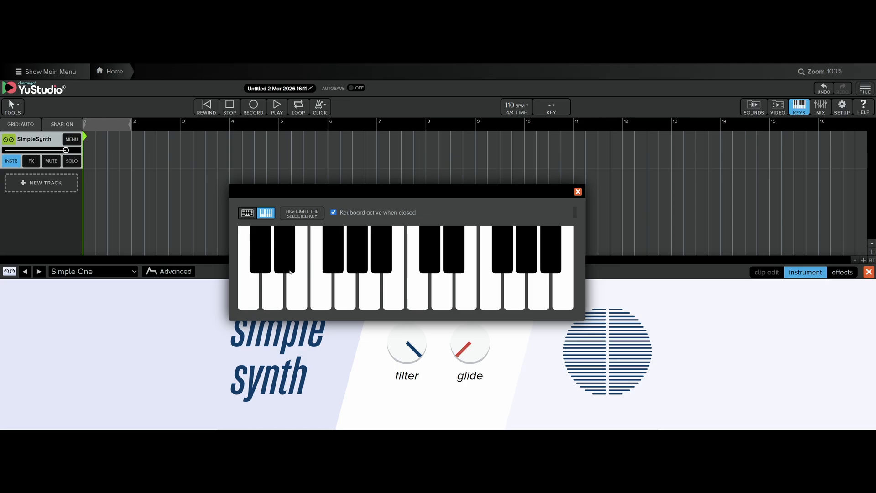
left_click(295, 290)
left_click(316, 289)
key("g")
key("y")
Return the on-screen keyboard to the letter-key layout and play the lowest C repeatedly to compare octaves
left_click(248, 214)
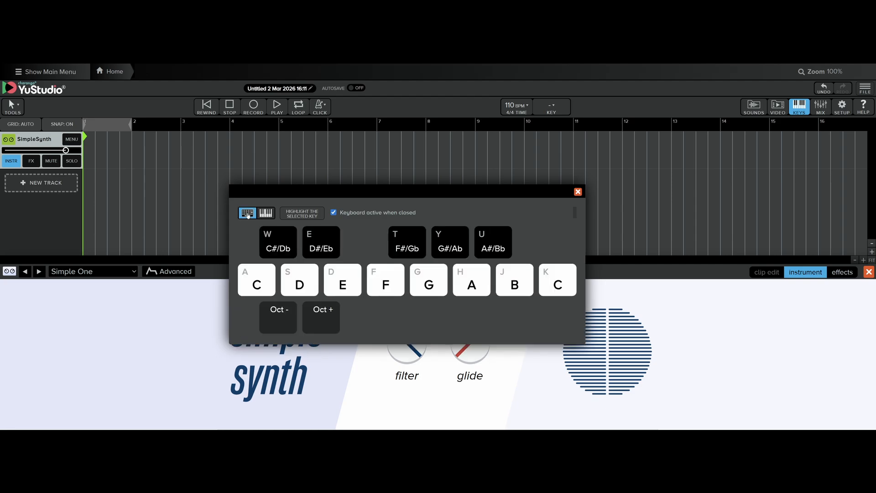
left_click(262, 286)
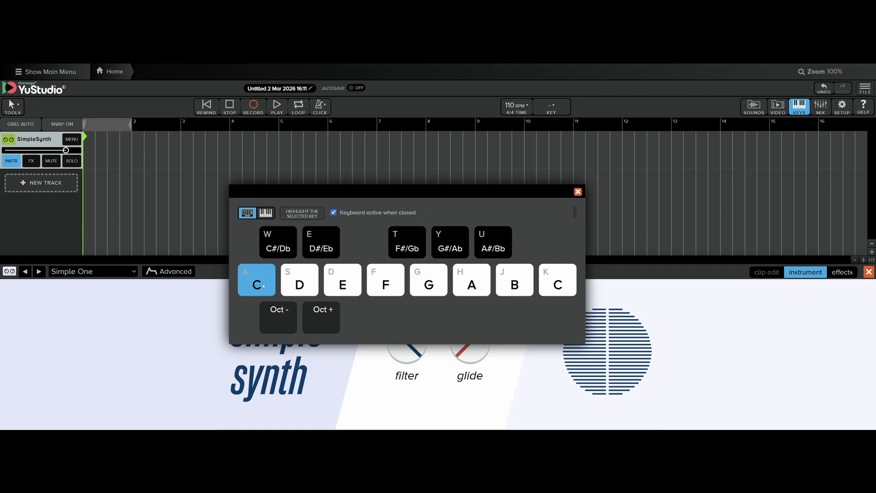
left_click(263, 286)
left_click(263, 285)
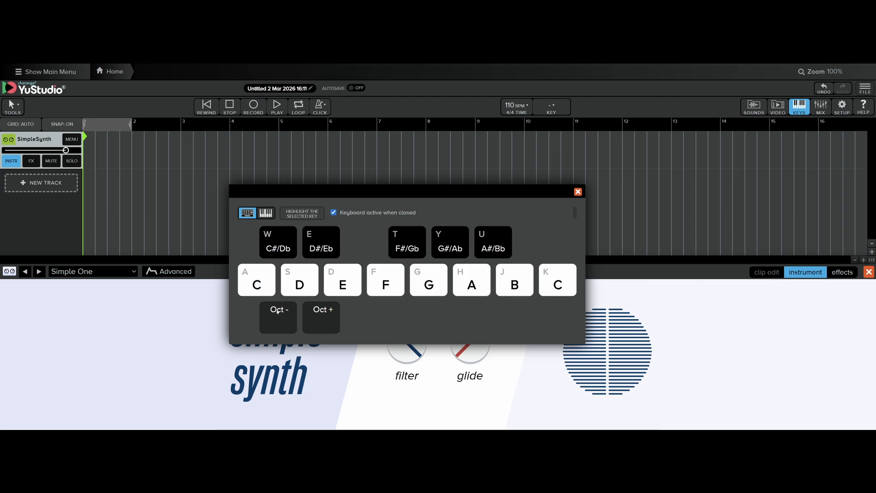
left_click(262, 285)
left_click(263, 284)
left_click(263, 284)
left_click(263, 285)
left_click(269, 282)
left_click(269, 282)
left_click(268, 283)
left_click(269, 282)
left_click(268, 286)
left_click(258, 283)
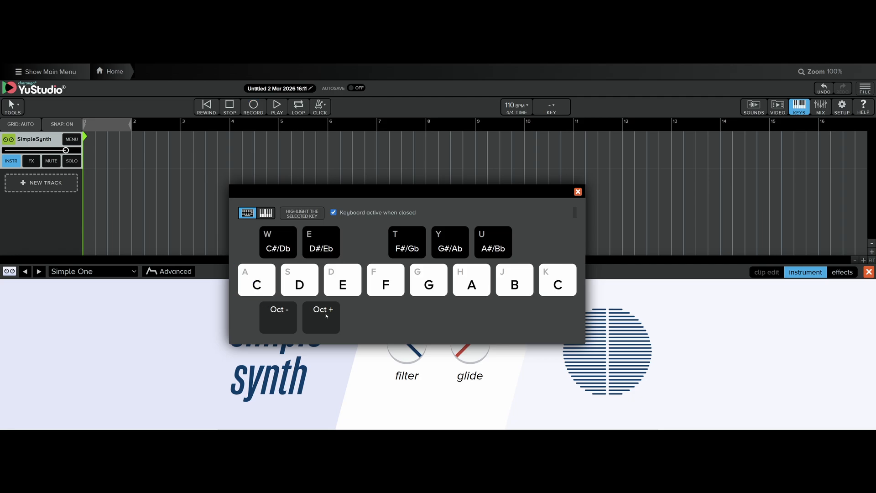
left_click(261, 290)
Choose the Cheeky Ringer preset for the synth track and audition it with repeated C and D notes
left_click(111, 272)
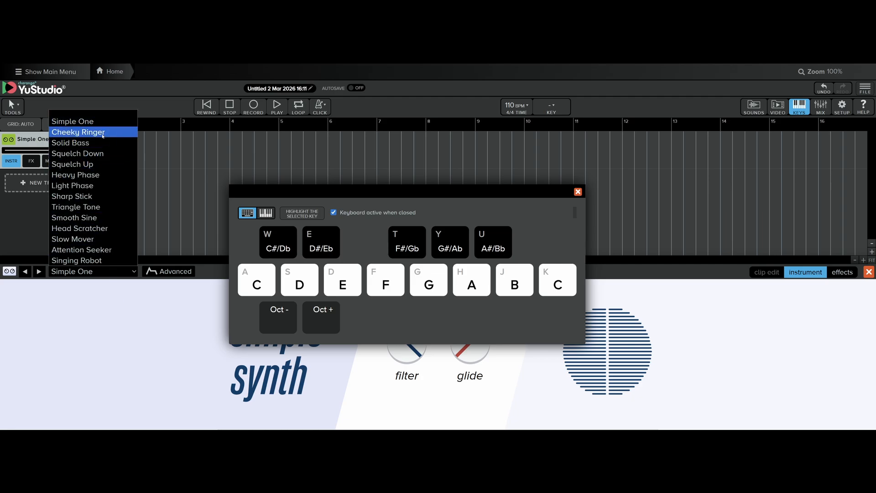
left_click(106, 136)
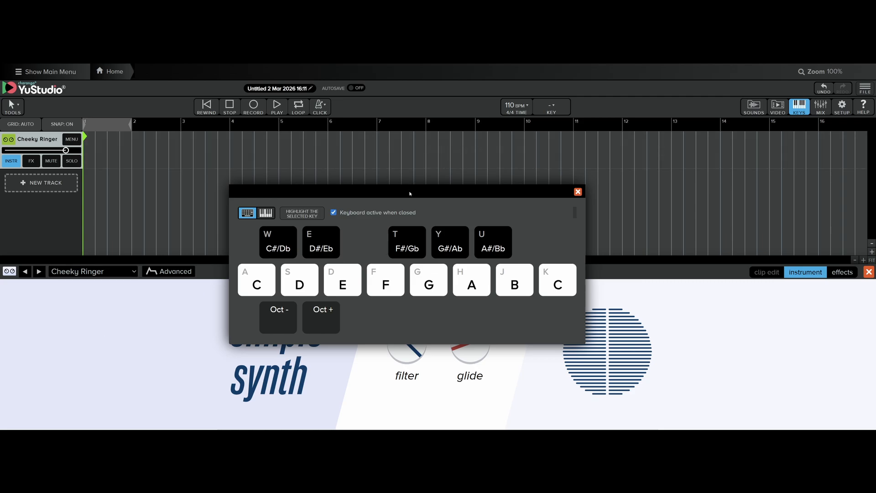
key("a")
key("a")
key("a")
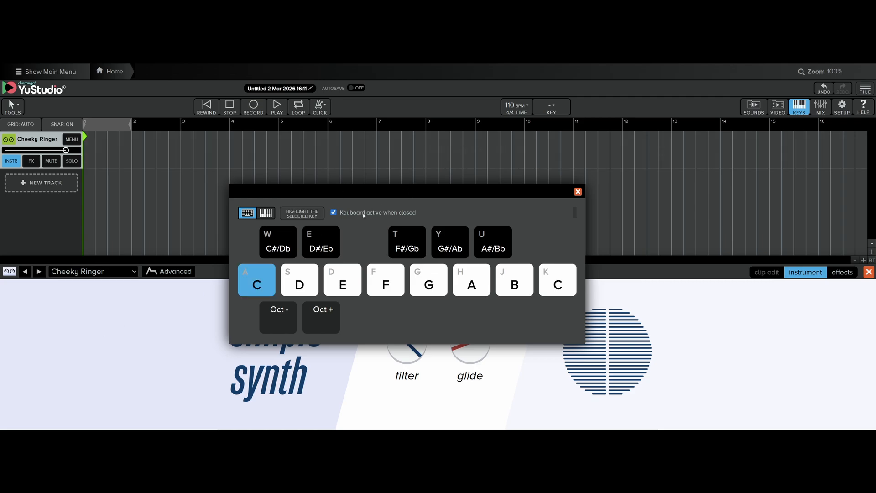
key("s")
key("s")
key("s")
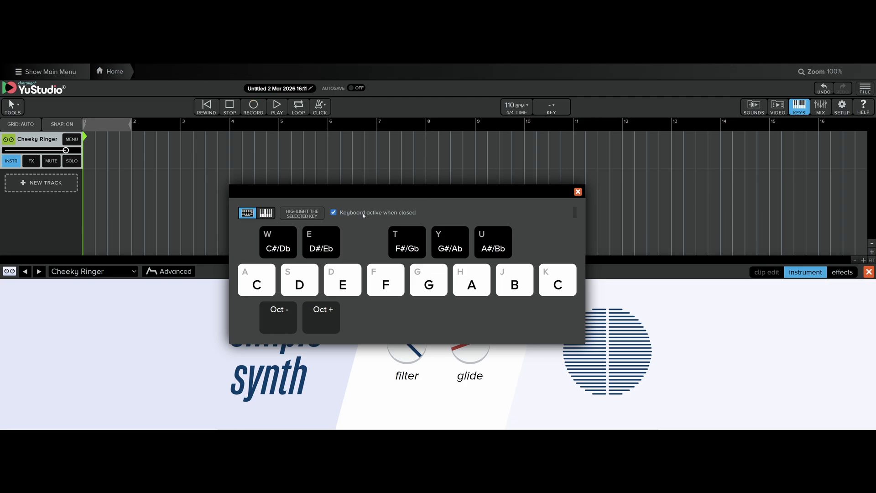
key("a")
Advance the synth to the Solid Bass preset and audition it with C, D and E notes
left_click(66, 273)
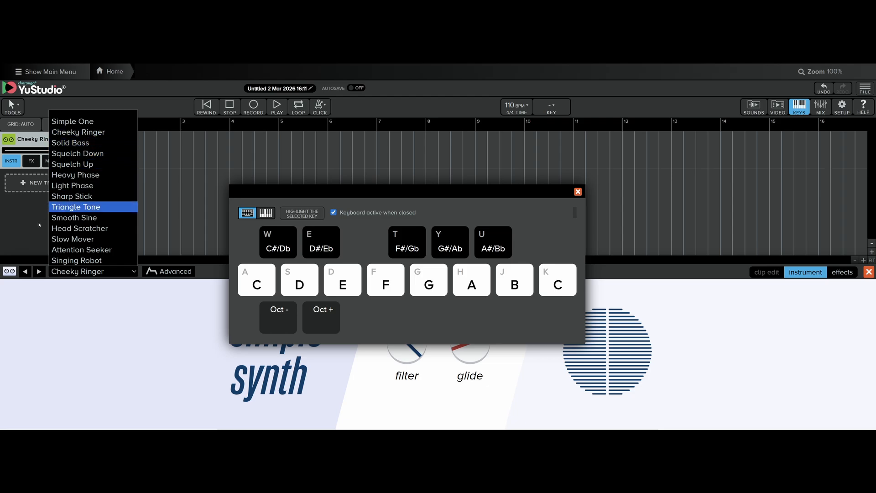
left_click(38, 272)
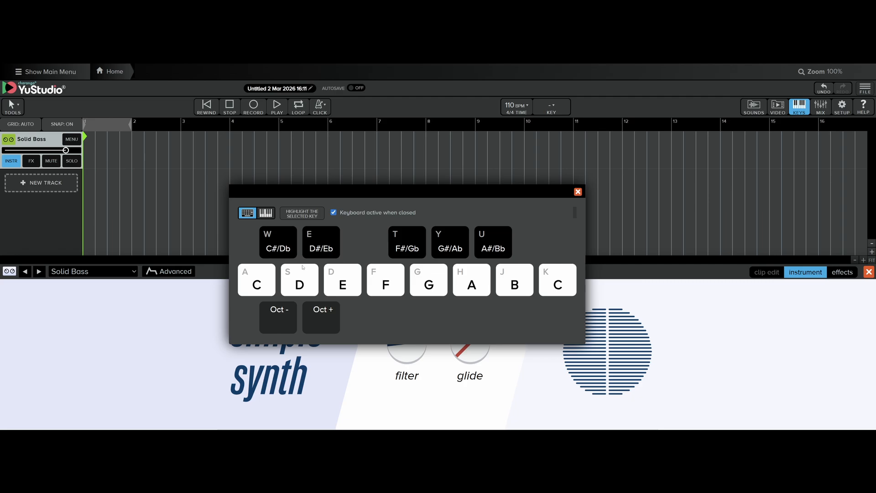
key("s")
key("d")
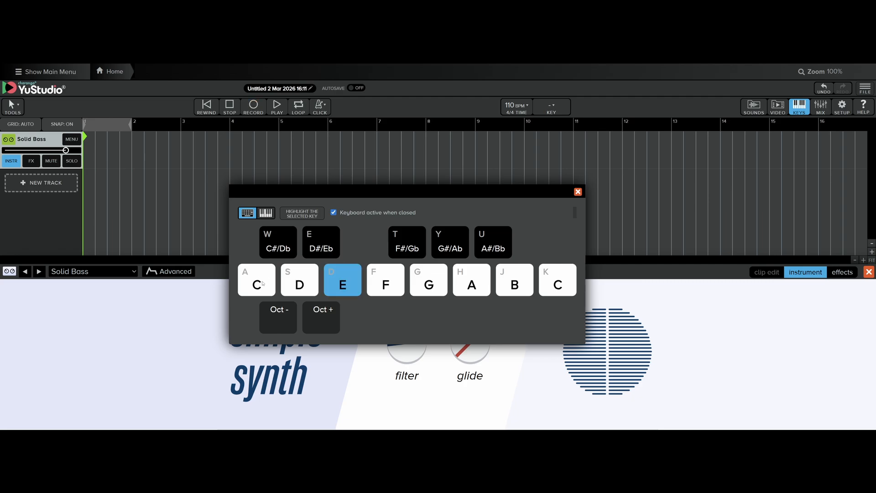
key("s")
key("a")
key("s")
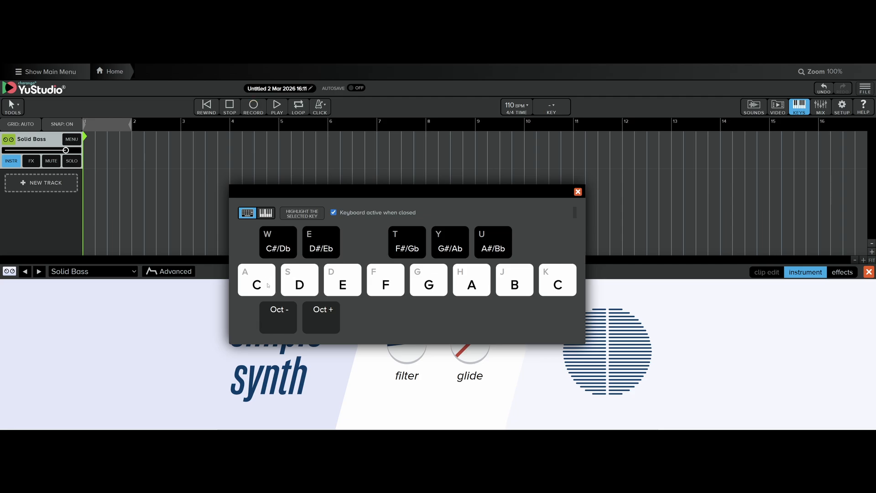
key("s")
key("s")
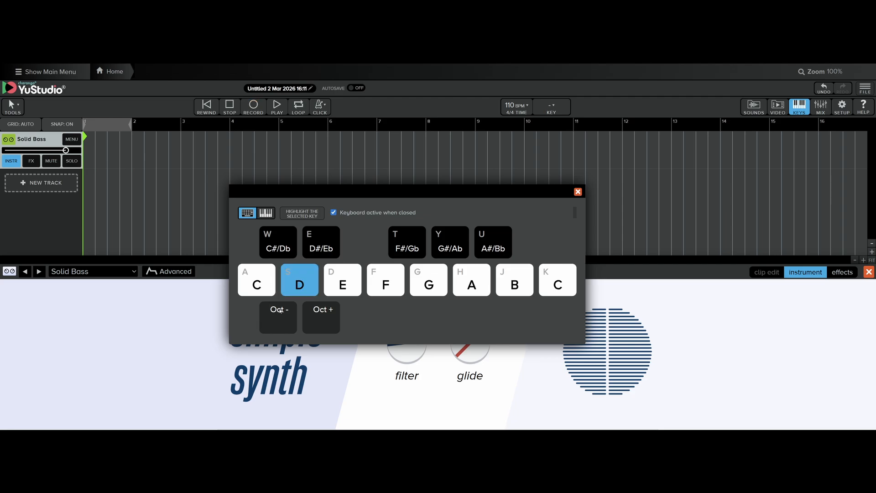
key("d")
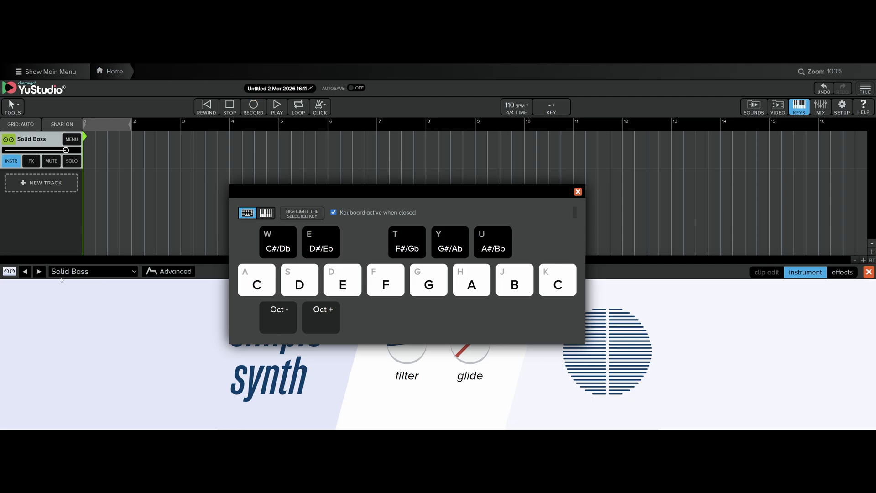
Advance the synth to the Squelch Down preset and audition it with C, D and E notes
left_click(38, 271)
key("a")
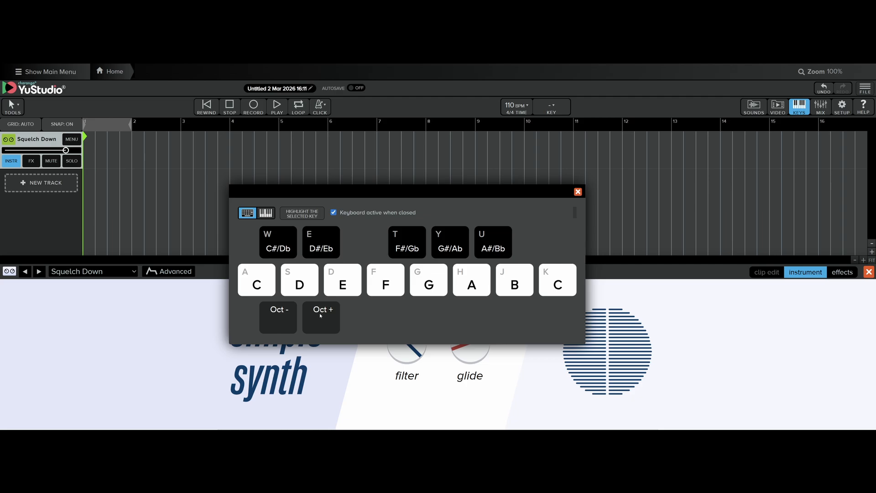
key("a")
key("s")
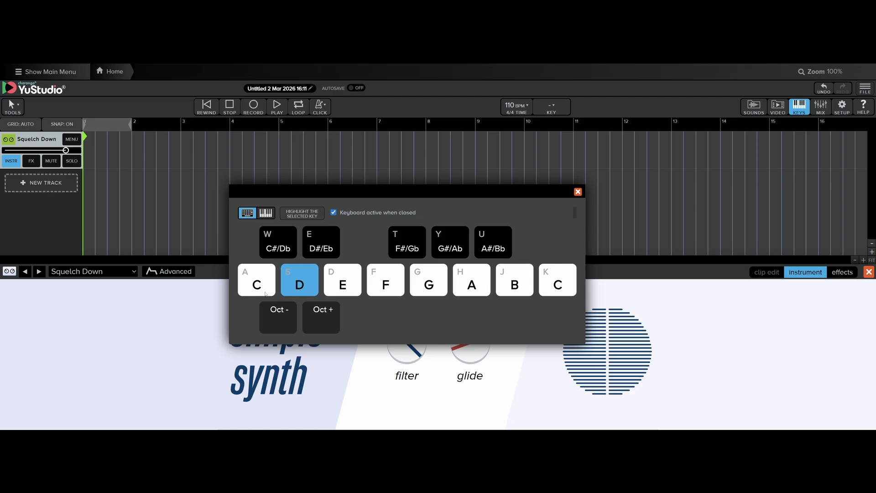
key("d")
key("a")
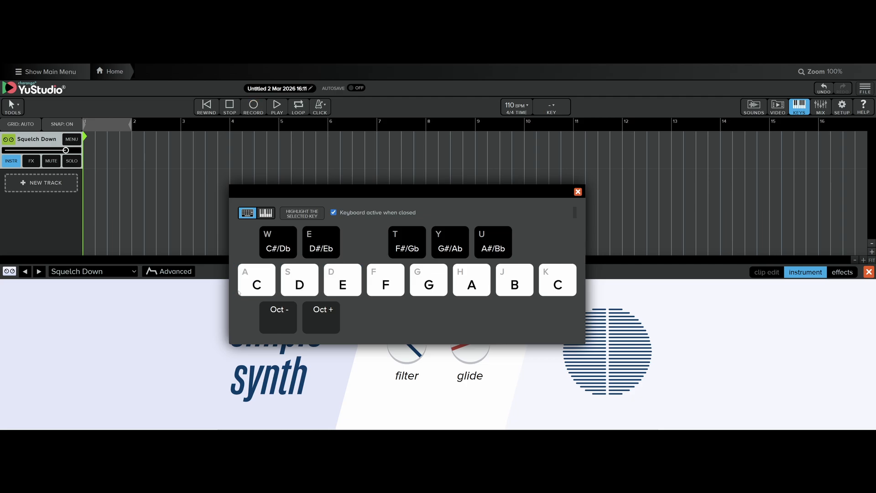
Move the keyboard clear of the track and record a melody using C to G from bar 1, stopping after about six and a half bars
left_click_drag(275, 199, 274, 212)
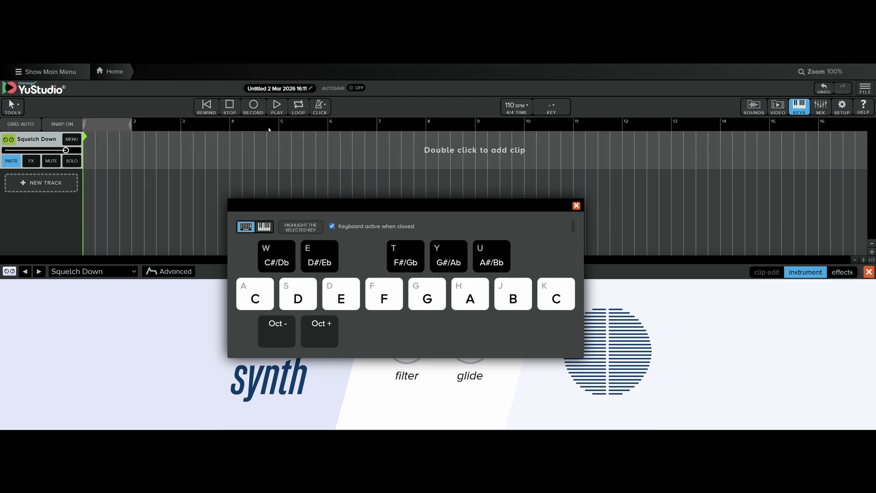
left_click(254, 108)
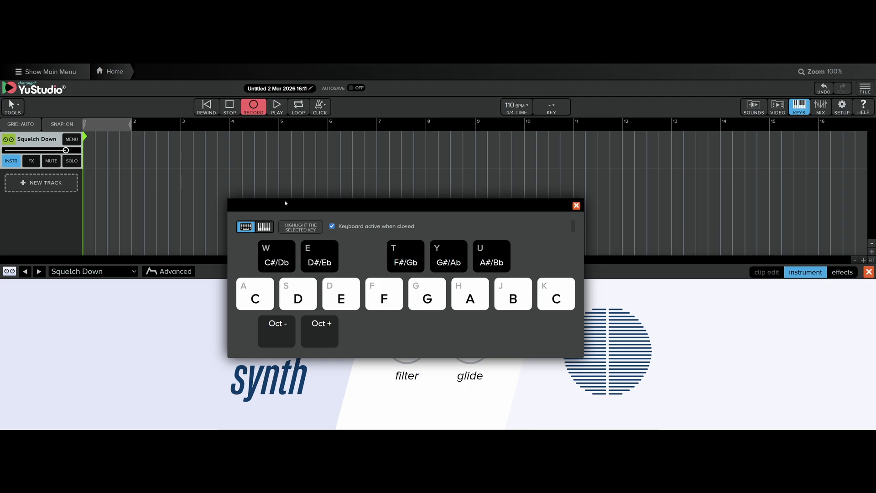
left_click(277, 108)
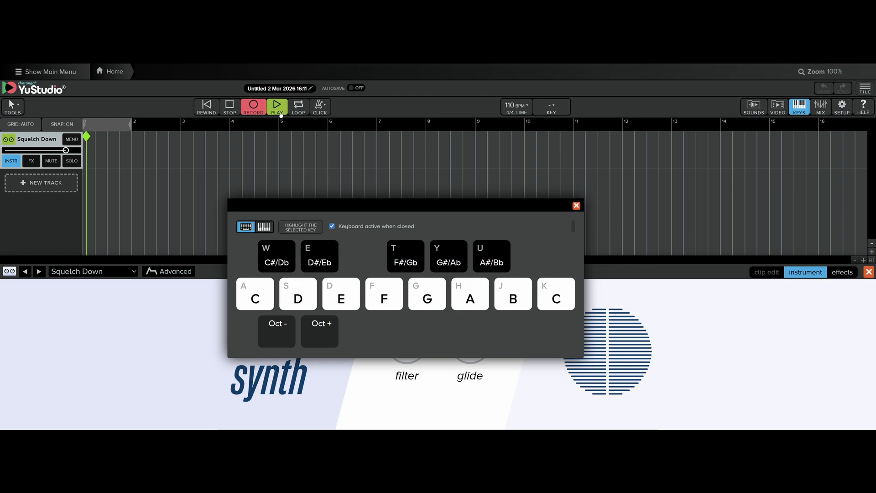
key("a")
key("d")
key("s")
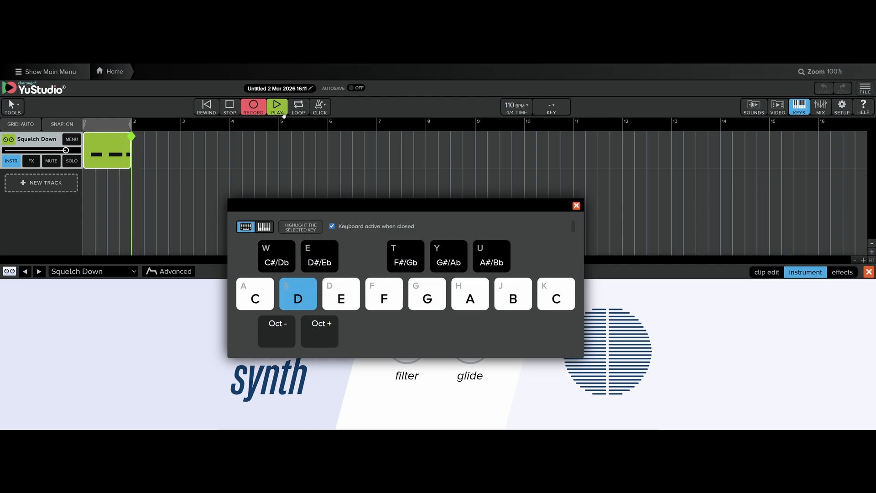
key("f")
key("d")
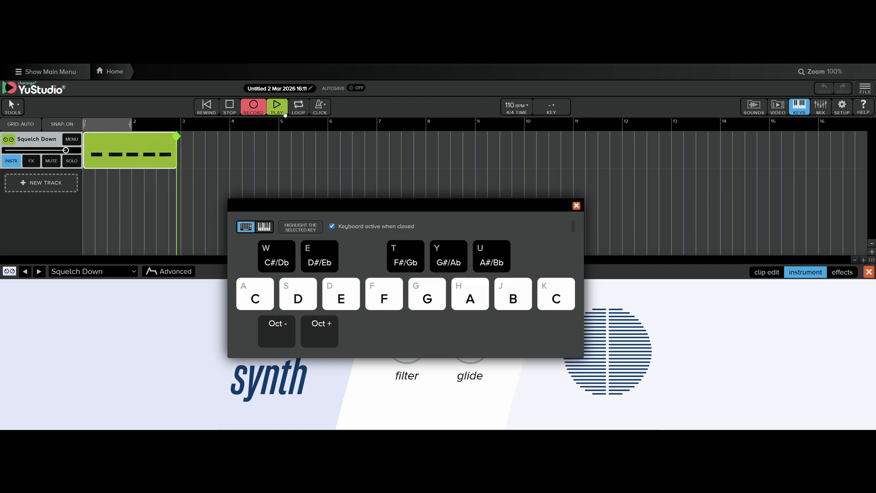
key("g")
key("f")
key("s")
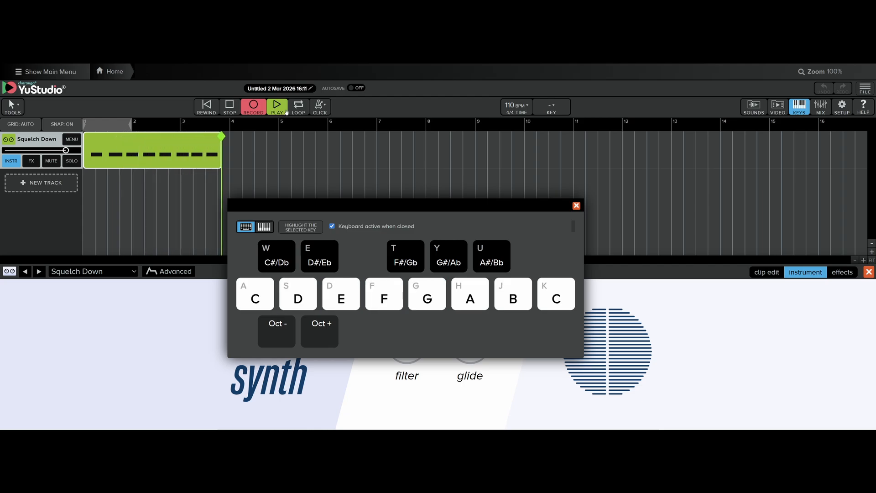
key("f")
key("d")
key("s")
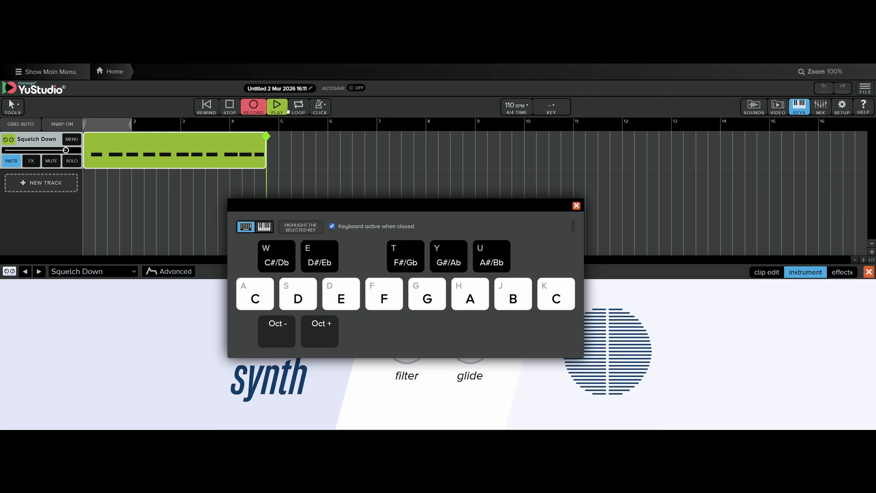
key("d")
key("a")
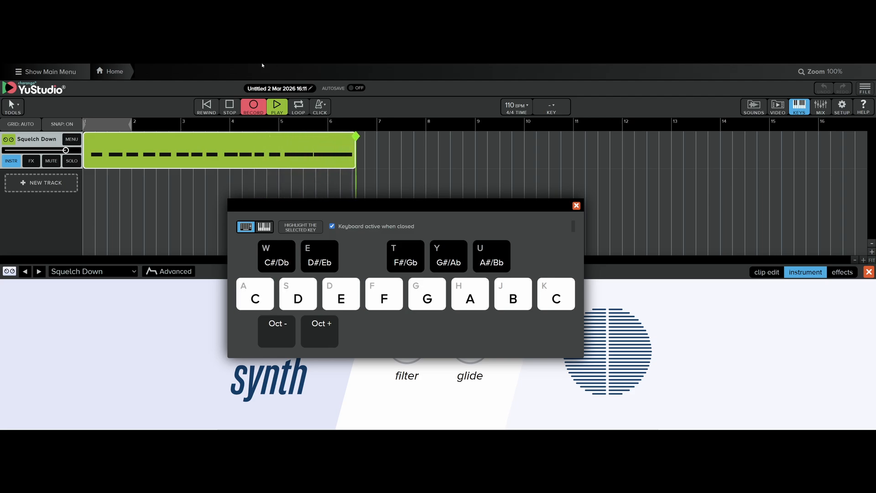
left_click(234, 107)
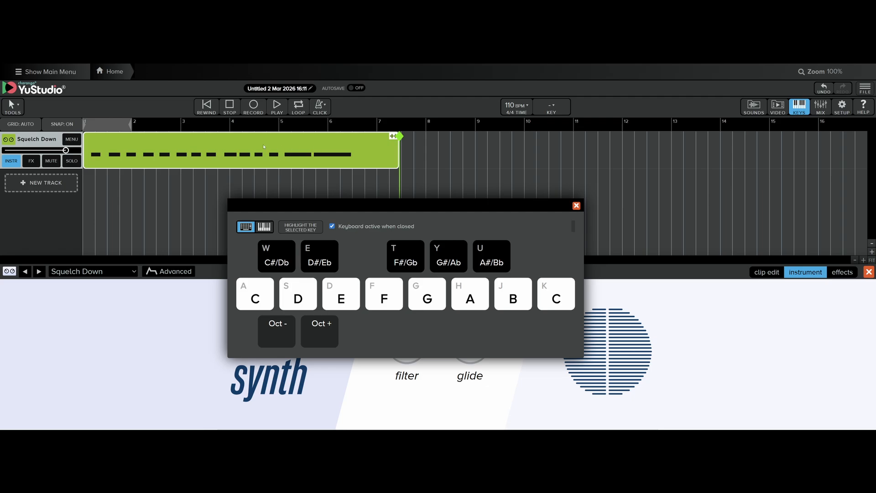
Play back the recorded Squelch Down melody from the start, stop it, return the playhead to bar 1, and move the keyboard below the clip
left_click(206, 109)
left_click(278, 107)
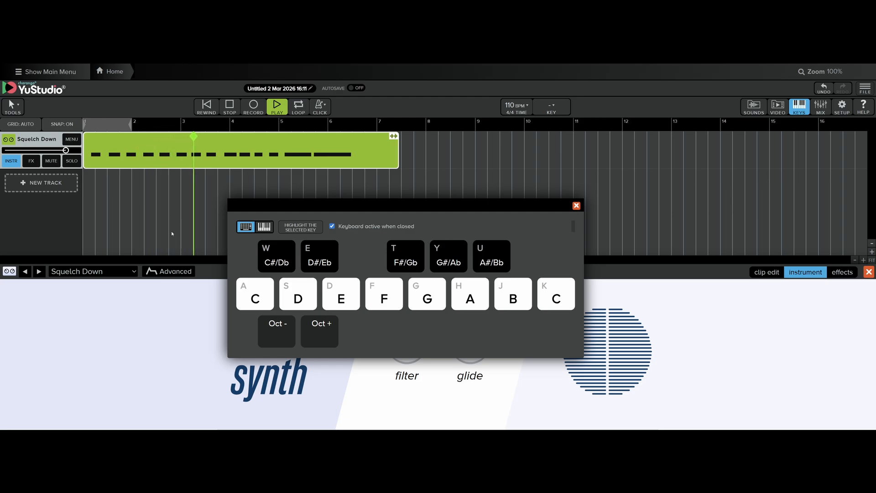
left_click(224, 108)
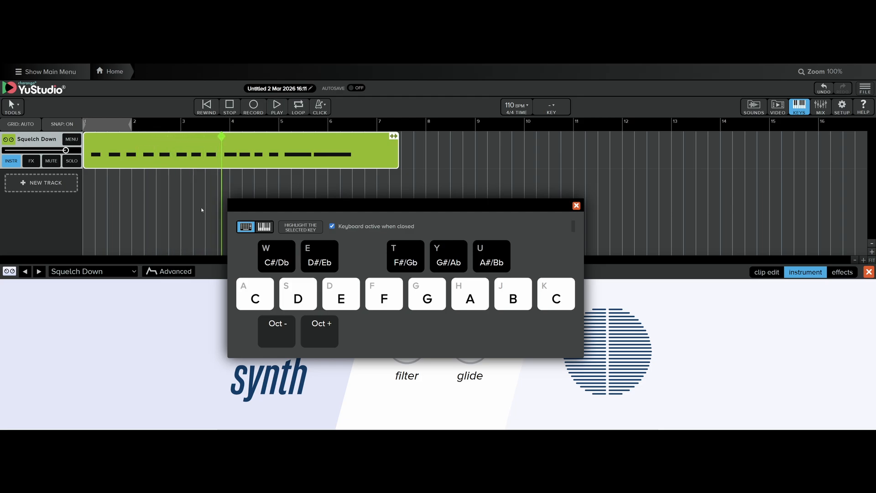
left_click(207, 110)
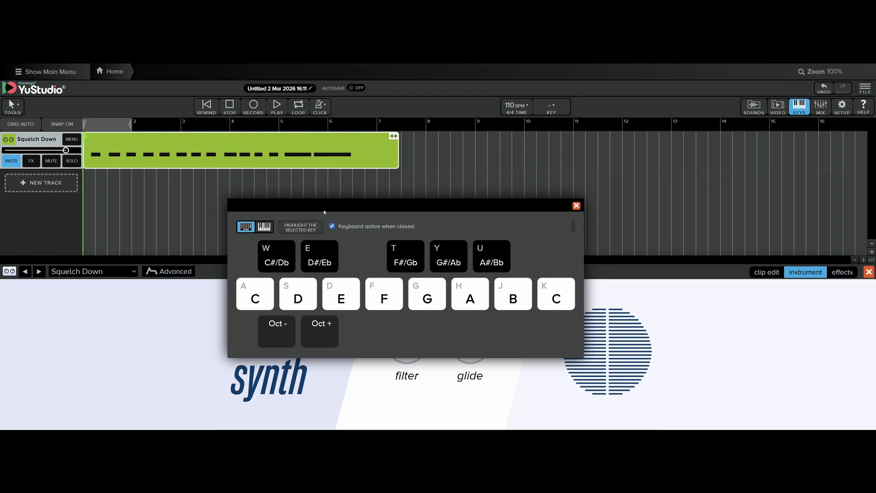
left_click_drag(324, 212, 222, 243)
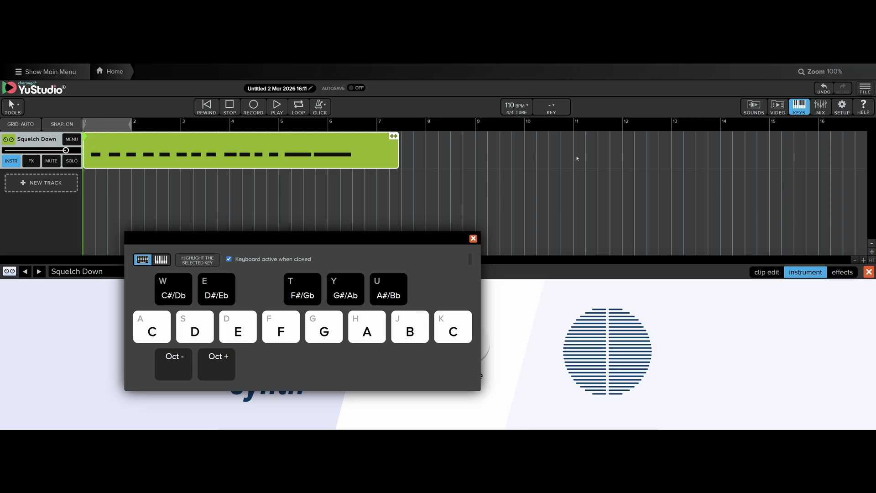
Start a new project, discarding the unsaved changes, and add a SimpleSynth track to it
left_click(864, 90)
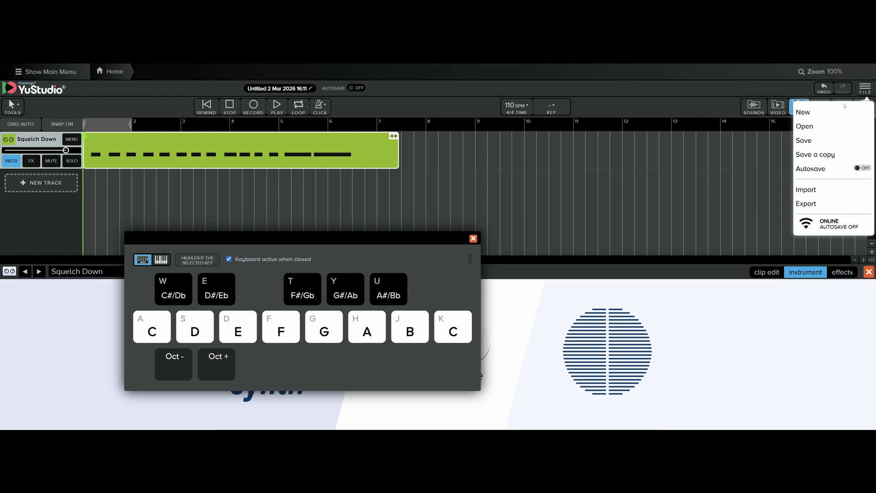
left_click(809, 114)
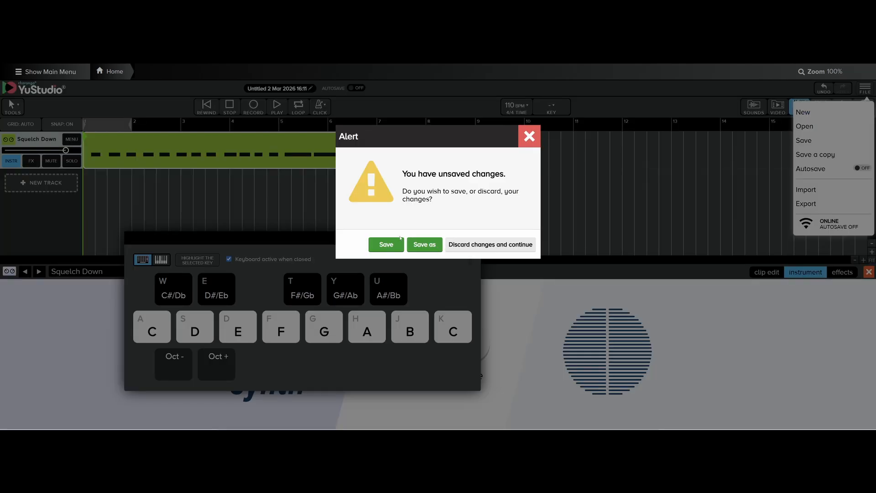
left_click(484, 248)
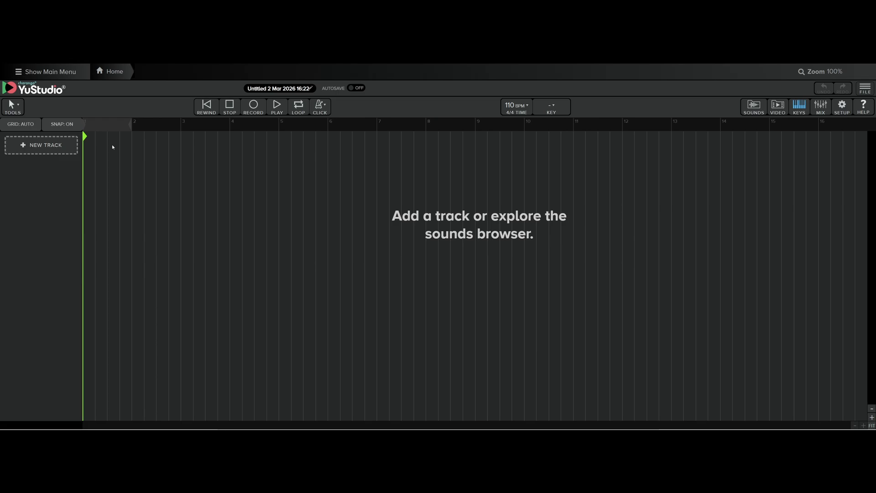
left_click(47, 149)
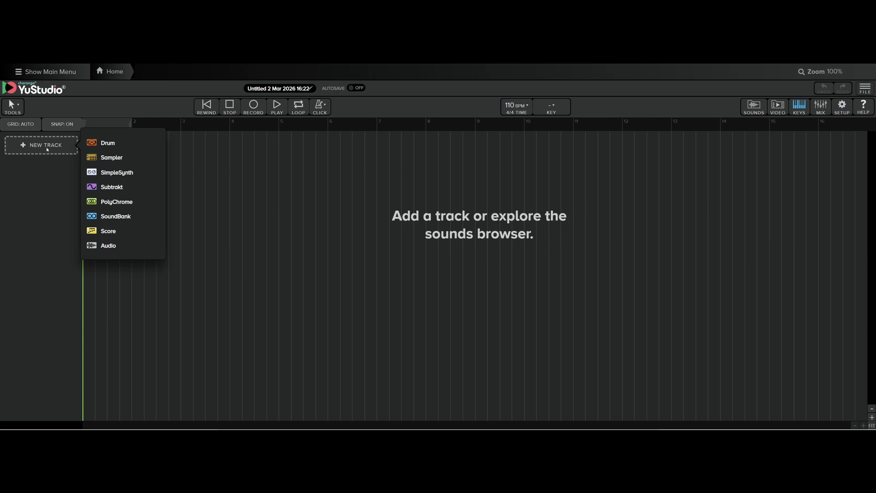
left_click(137, 174)
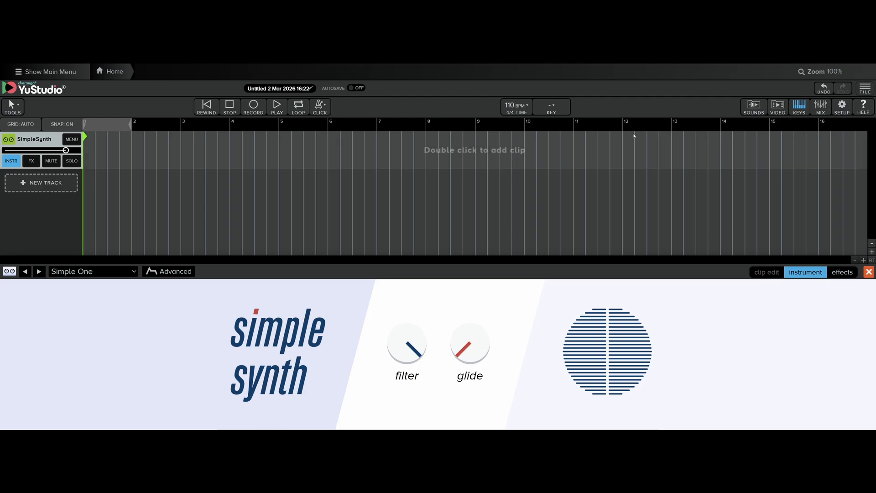
Show the on-screen keyboard, move it clear of the preset selector, and audition Simple One with C, D, E, D, C
left_click(800, 107)
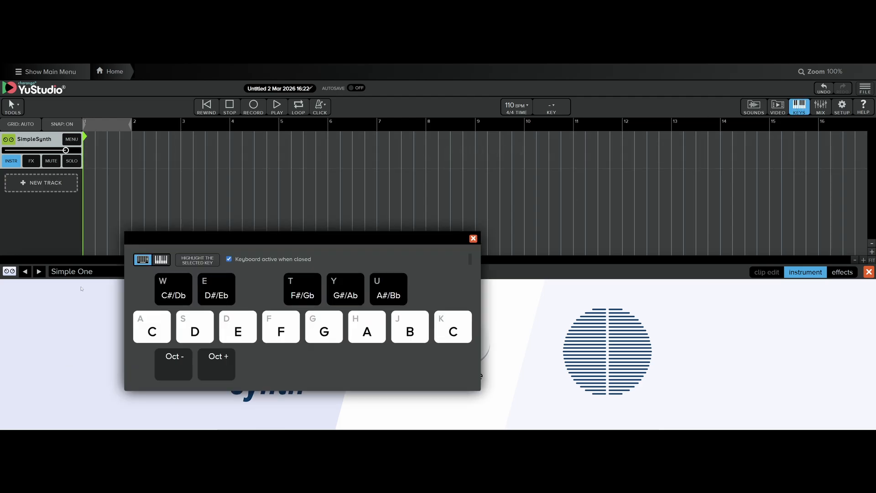
left_click_drag(193, 237, 346, 184)
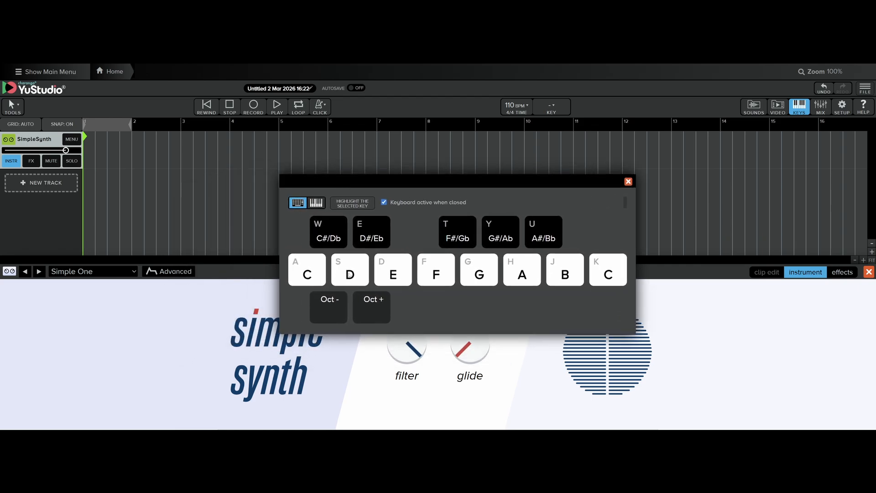
key("a")
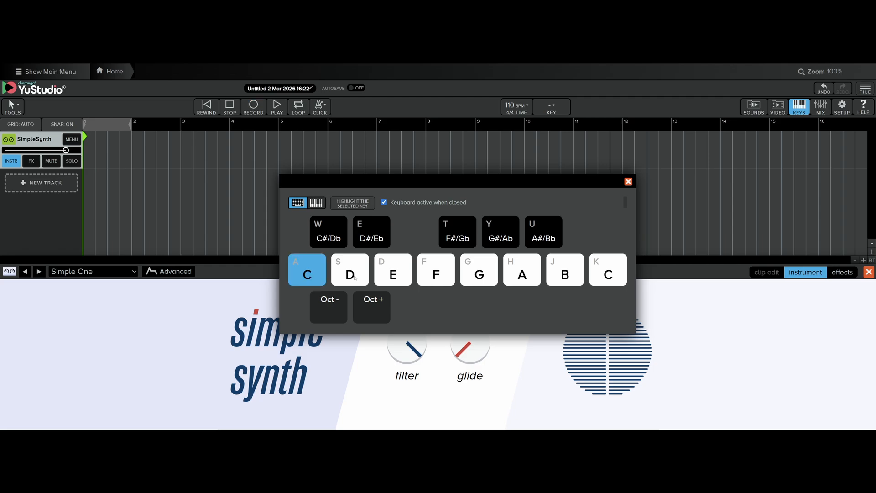
key("s")
key("d")
key("s")
key("a")
Choose the Slow Mover preset and record a melody using C to F from bar 1, stopping after about four and a half bars
left_click(87, 271)
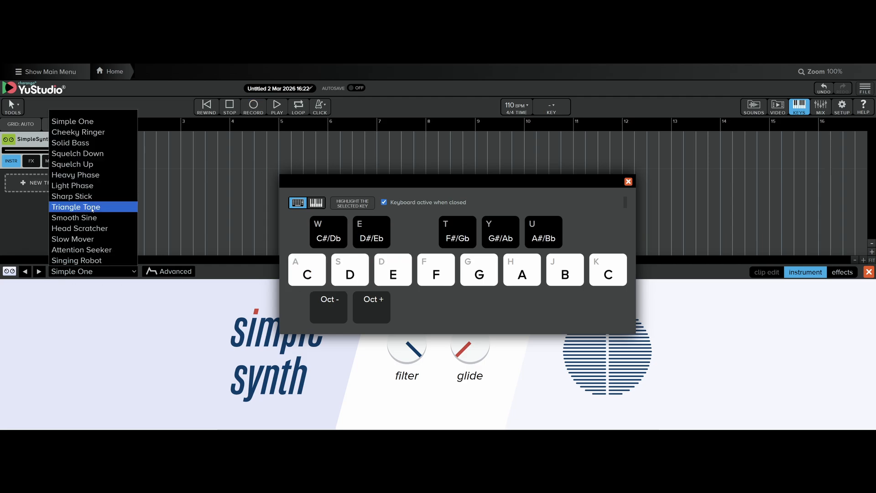
left_click(92, 210)
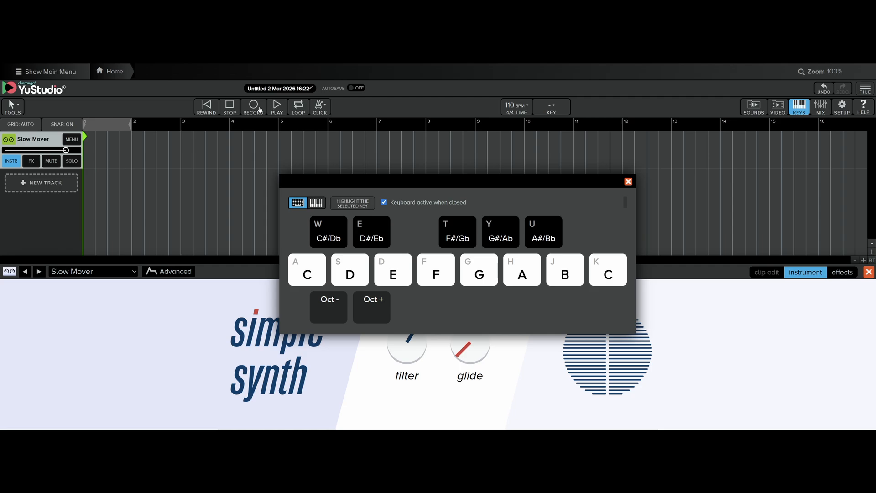
left_click(260, 109)
left_click(276, 107)
key("a")
key("s")
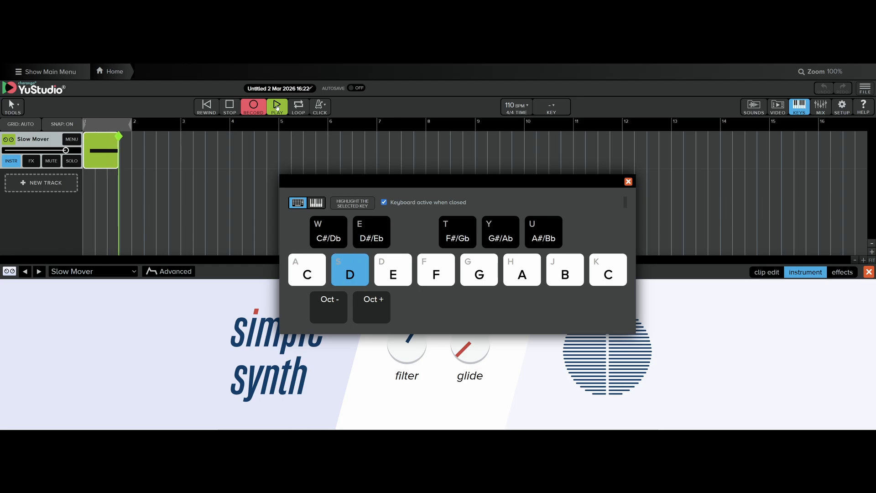
key("d")
key("s")
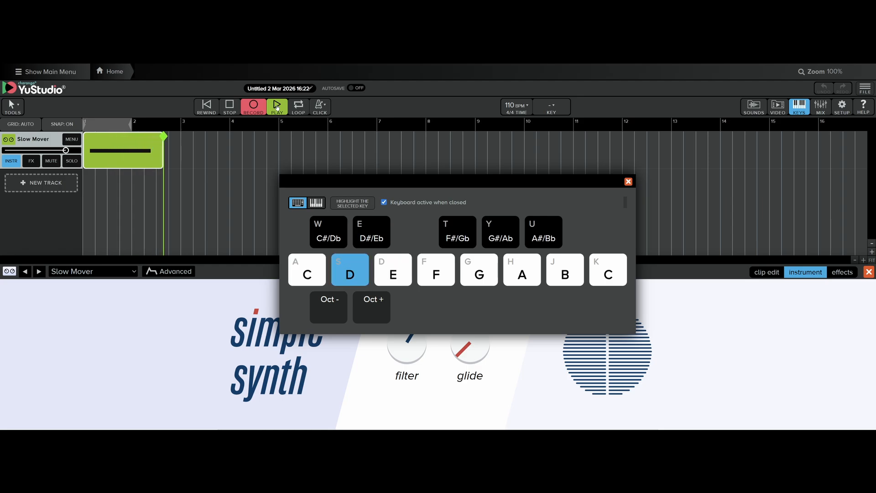
key("f")
key("d")
key("s")
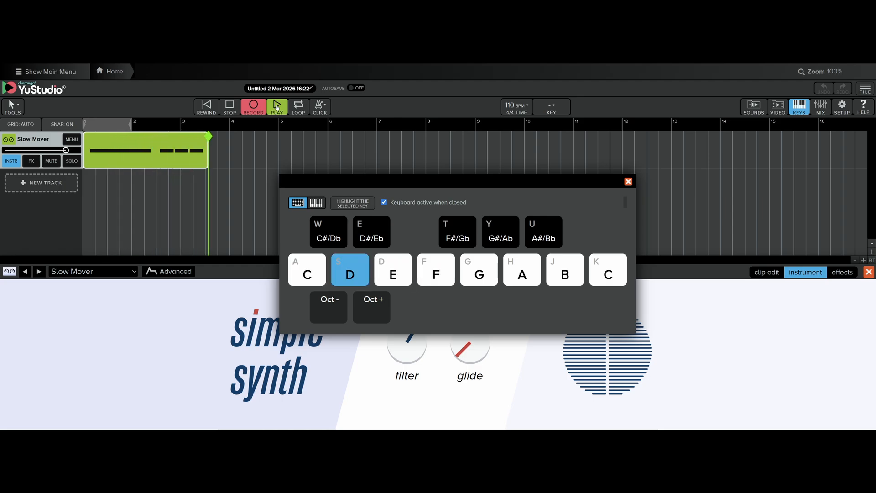
key("a")
key("a")
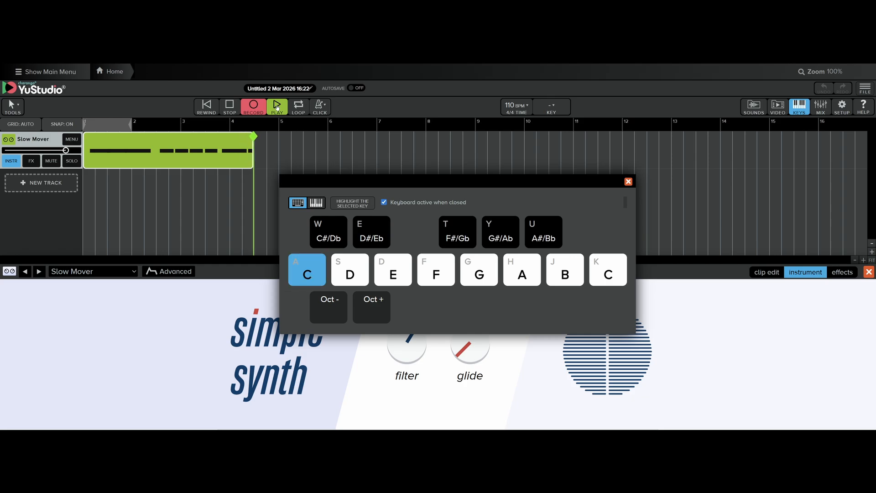
left_click(228, 109)
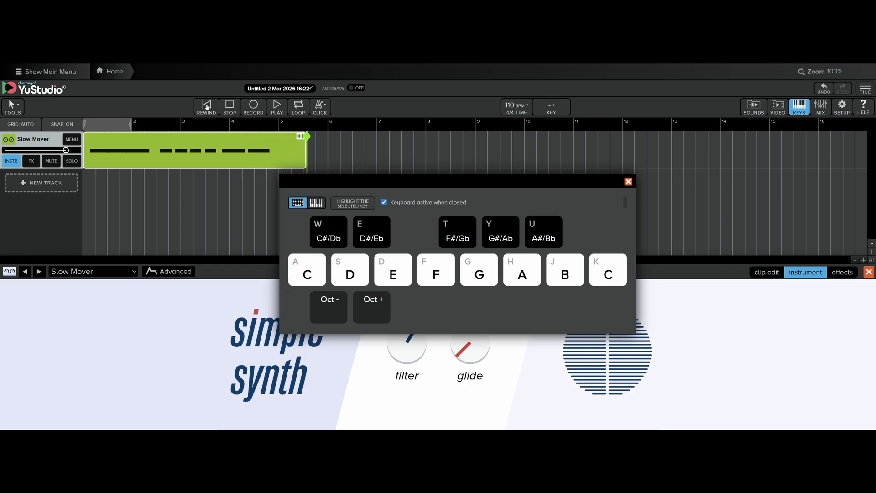
Play back the recorded Slow Mover melody from the start, stop it, and close the on-screen keyboard
left_click(207, 107)
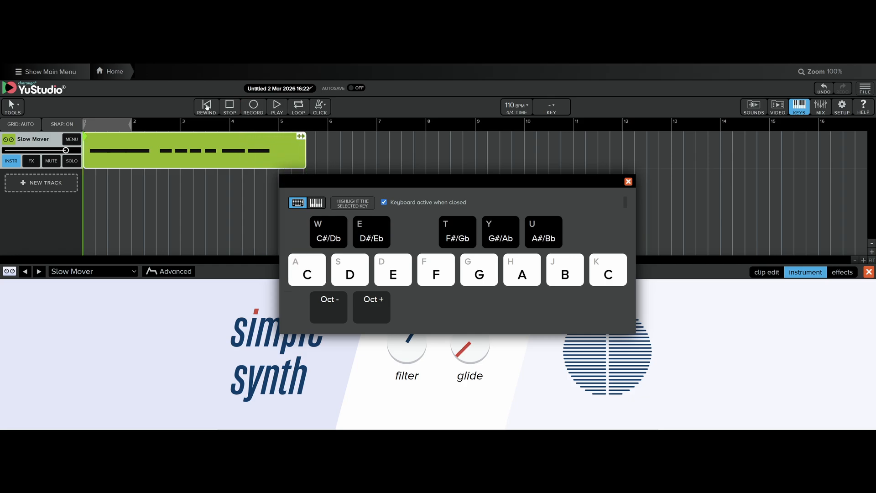
left_click(277, 106)
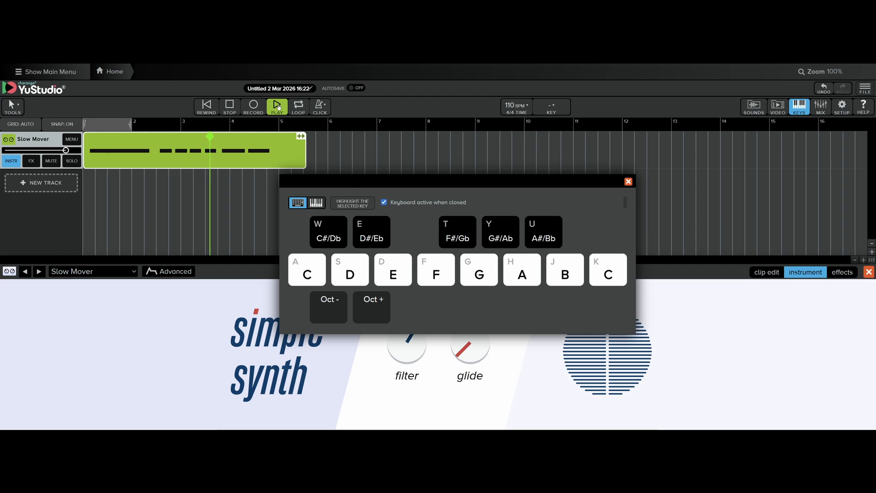
left_click(229, 108)
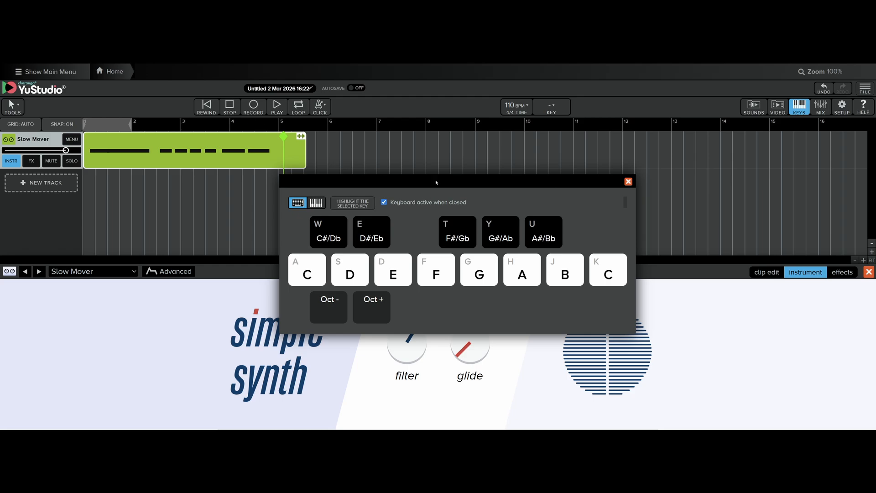
left_click_drag(435, 182, 392, 223)
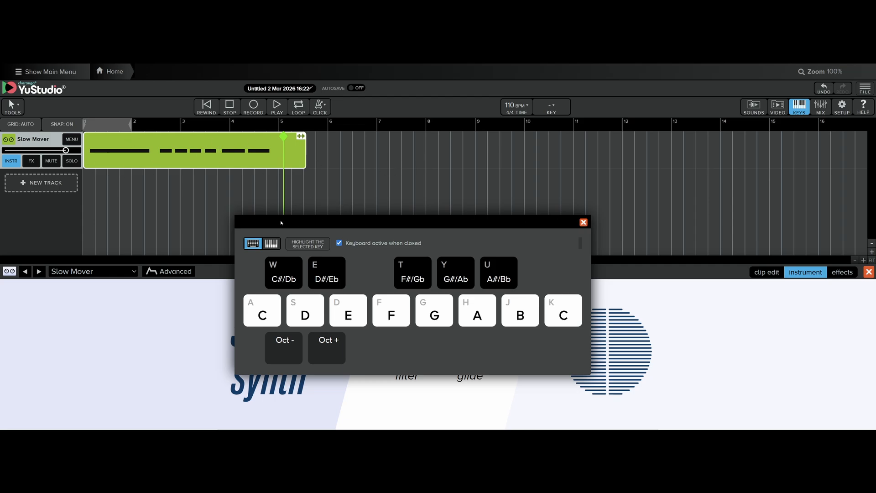
left_click(582, 223)
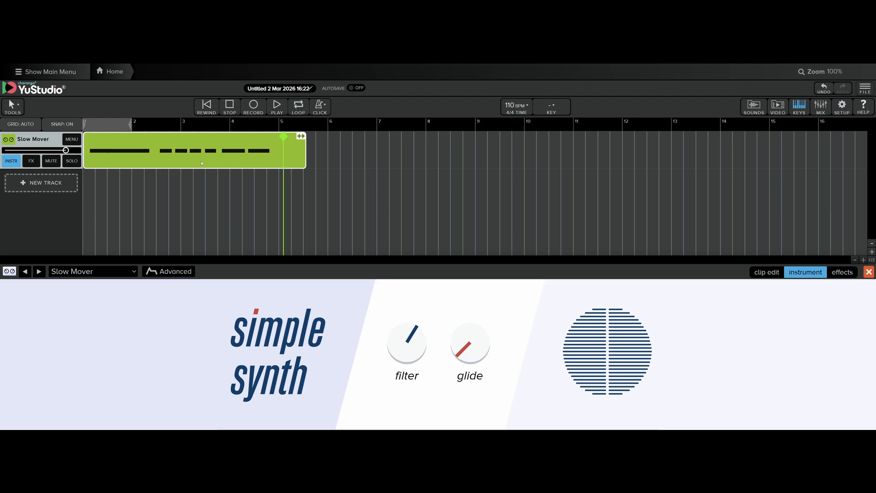
Select the recorded clip and duplicate it repeatedly end to end along the track
left_click(332, 151)
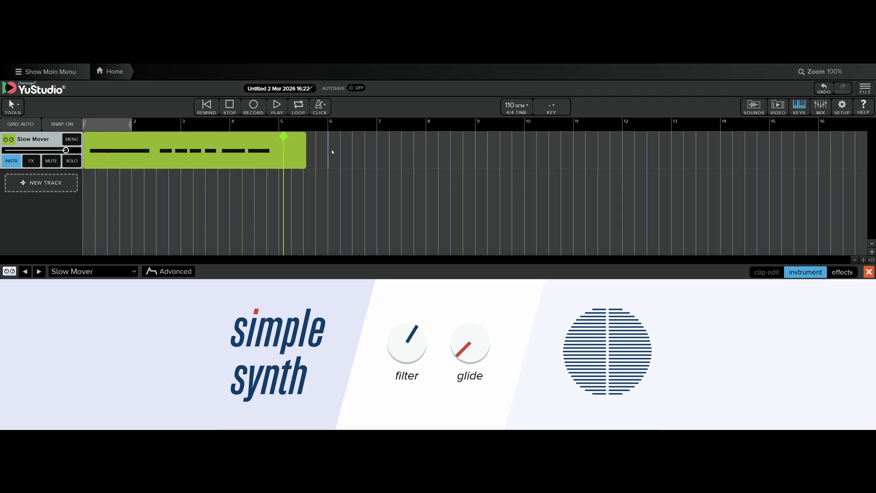
left_click(238, 162)
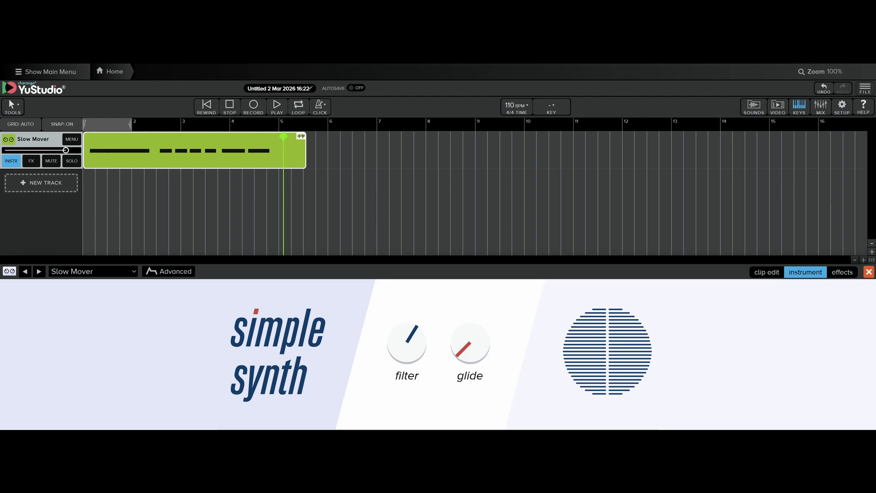
left_click(301, 136)
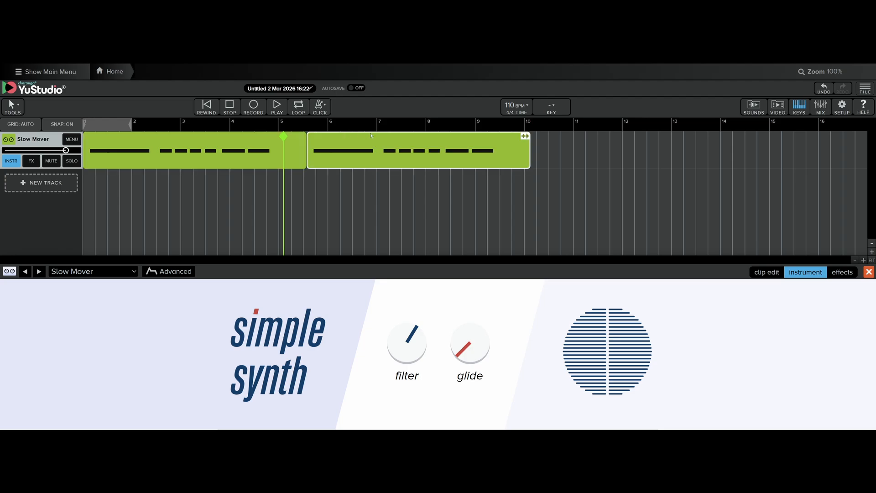
left_click(524, 136)
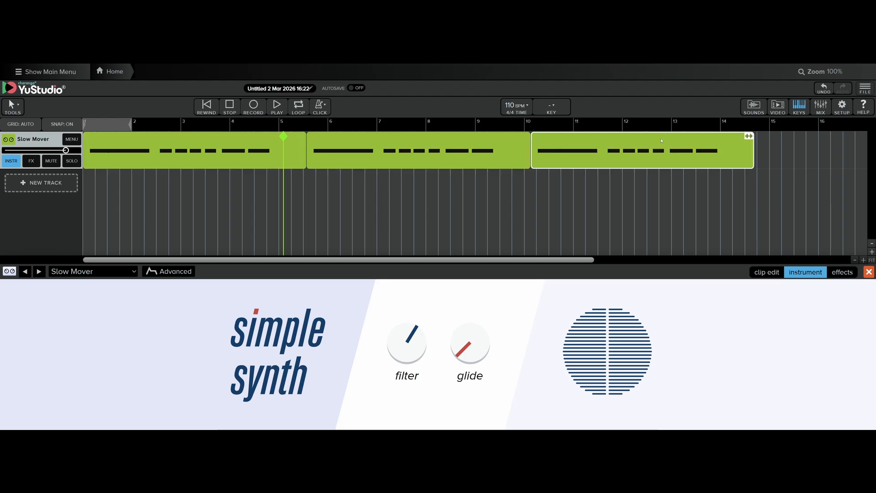
left_click(749, 136)
Delete all the duplicate clips, keeping only the original recording
key("Delete")
left_click(653, 147)
key("Delete")
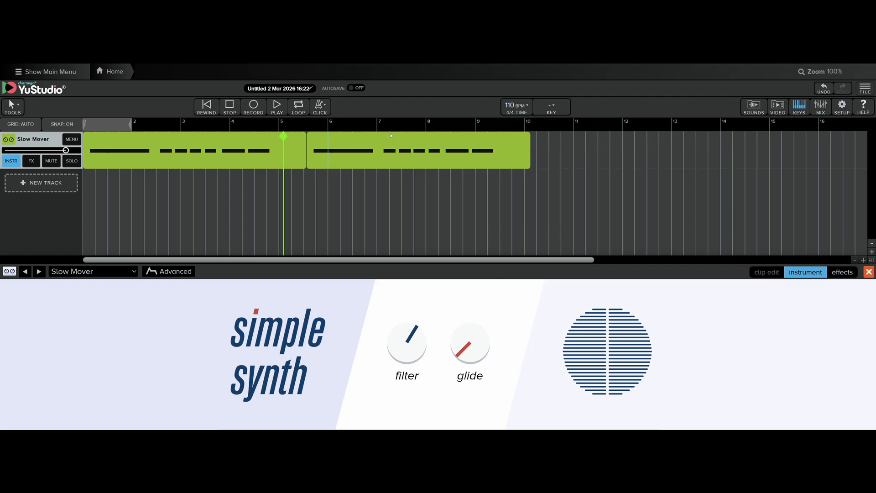
left_click(420, 147)
key("Delete")
key("ctrl+z")
key("Delete")
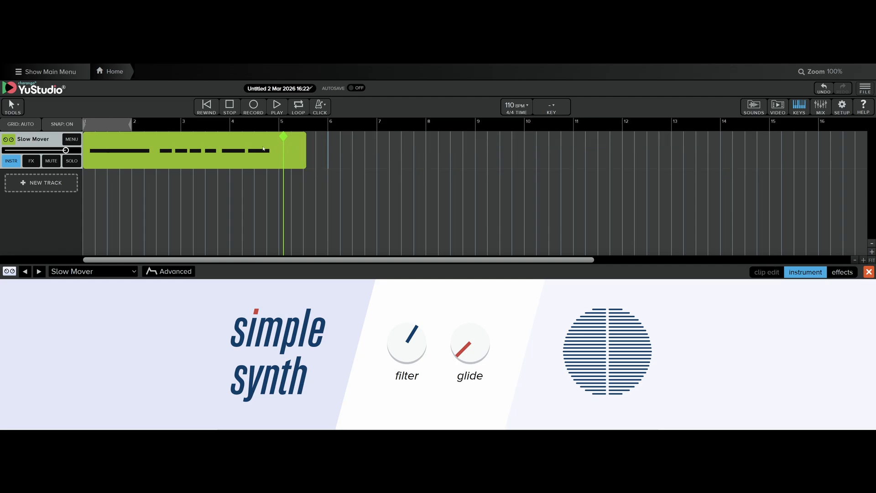
Duplicate the original Slow Mover clip once, directly after itself
left_click(303, 136)
left_click_drag(301, 136, 514, 146)
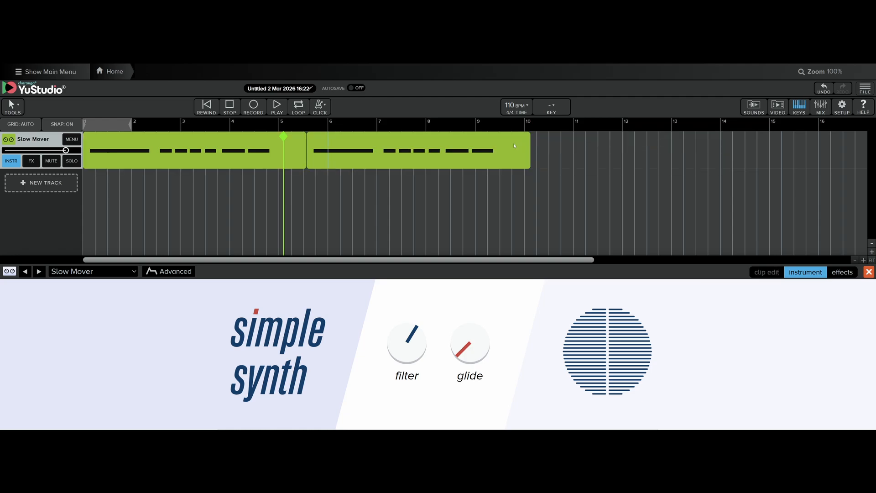
Shorten the duplicate clip to end at bar 7 and the original clip to end at bar 5
left_click(344, 160)
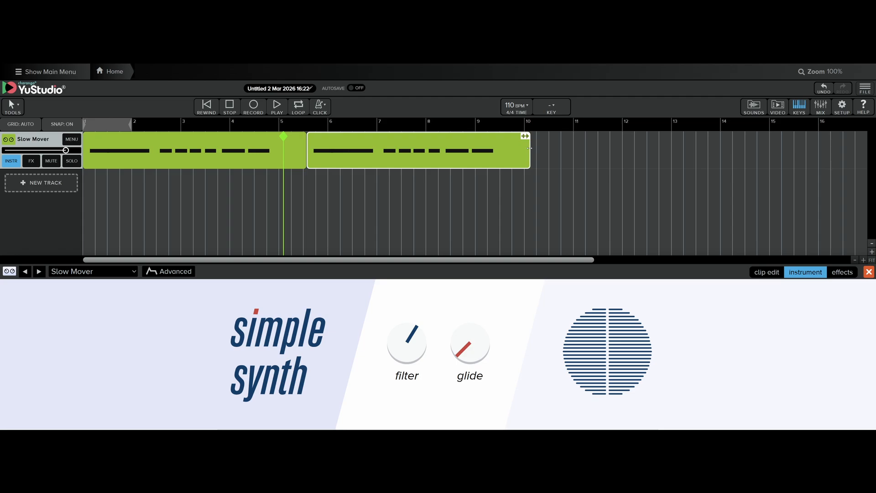
left_click_drag(529, 148, 377, 182)
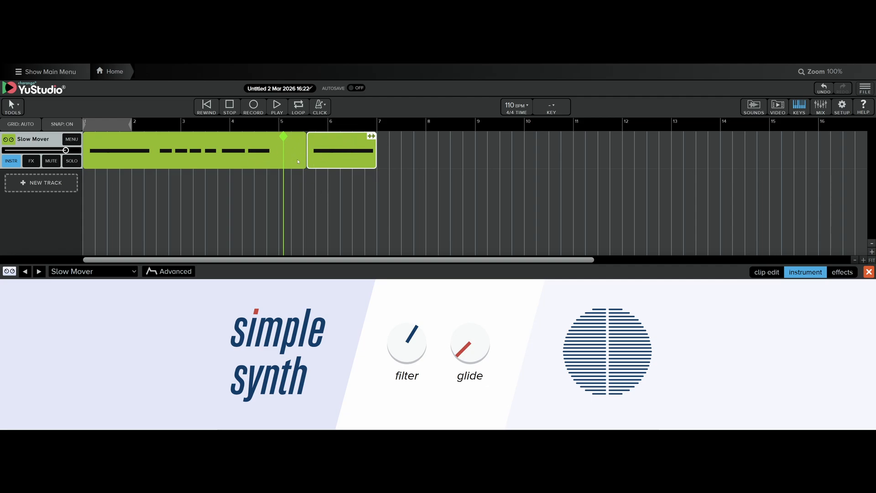
left_click(278, 147)
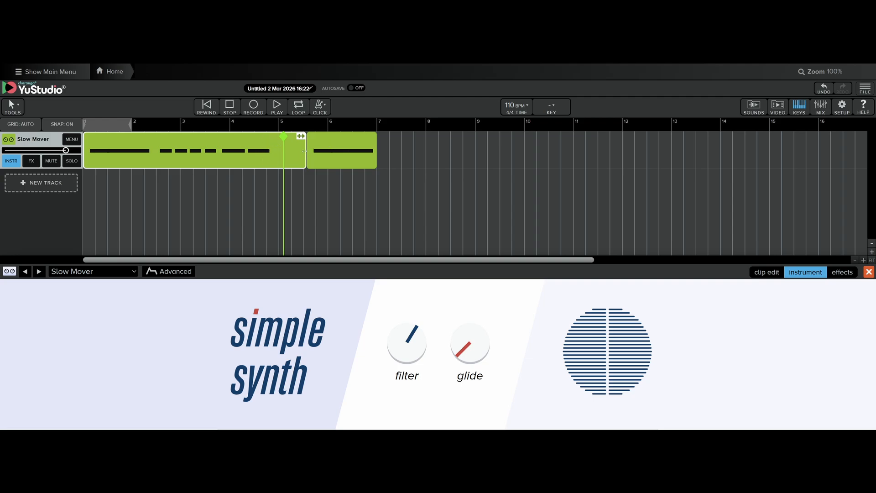
left_click_drag(301, 151, 276, 149)
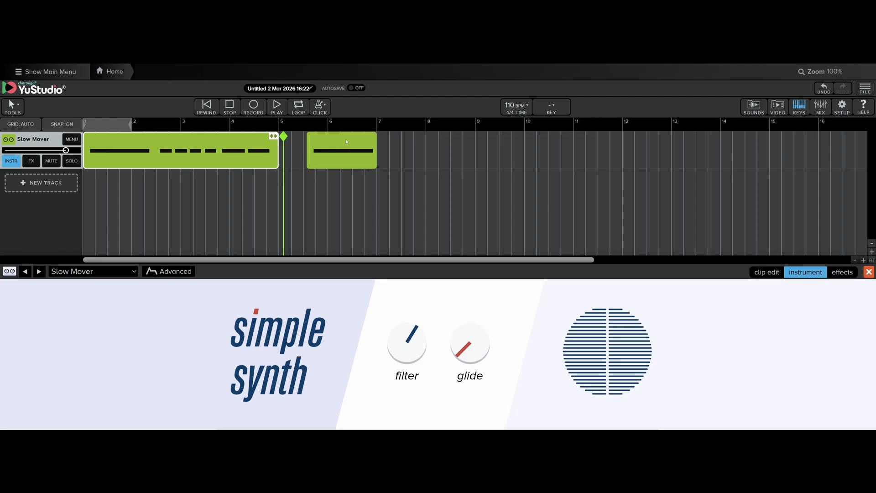
Try placing the shorter clip over the middle of the original clip, and undo the overlap
left_click_drag(346, 142, 187, 143)
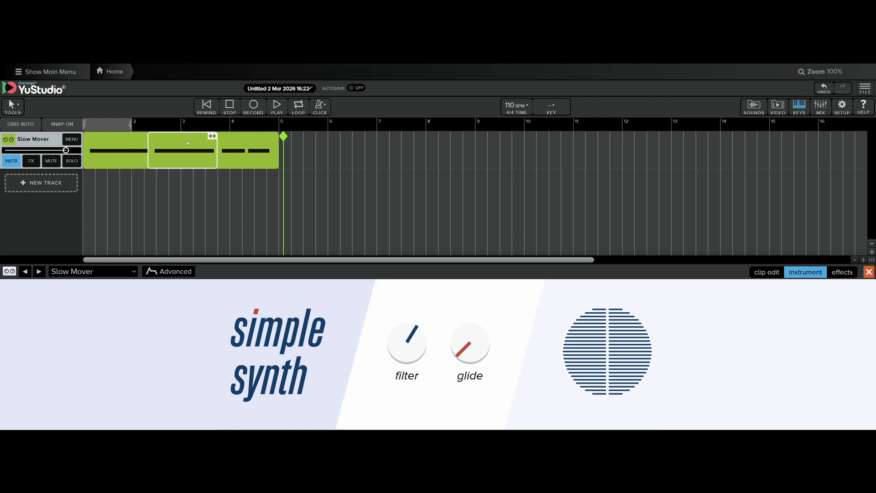
left_click(253, 217)
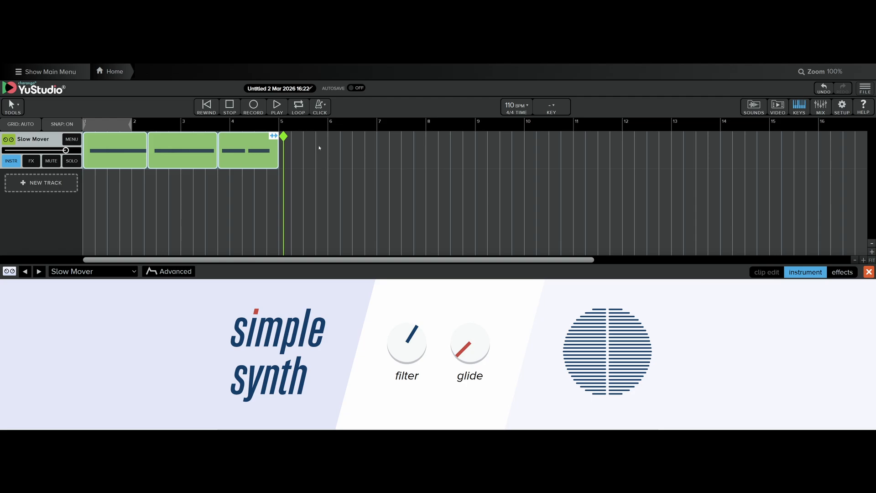
key("ctrl+a")
mouse_move(167, 158)
left_mouse_down()
mouse_move(326, 158)
mouse_move(167, 156)
left_mouse_up()
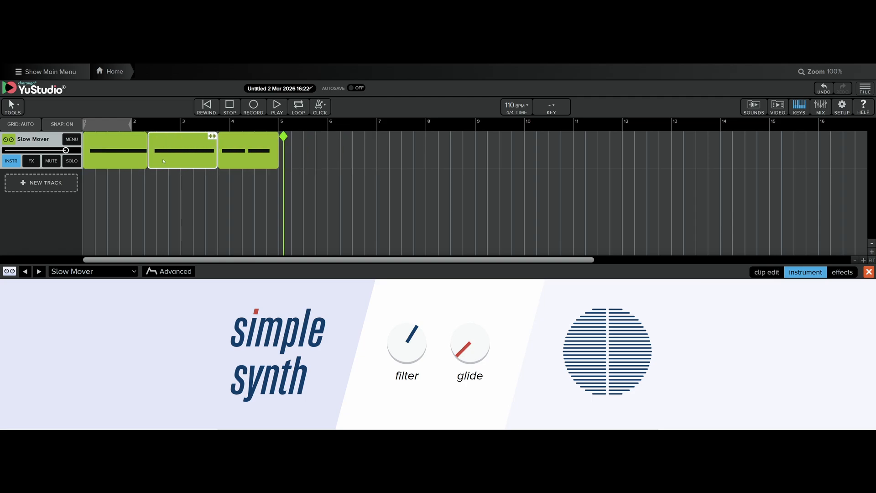
left_click(824, 91)
left_click(823, 92)
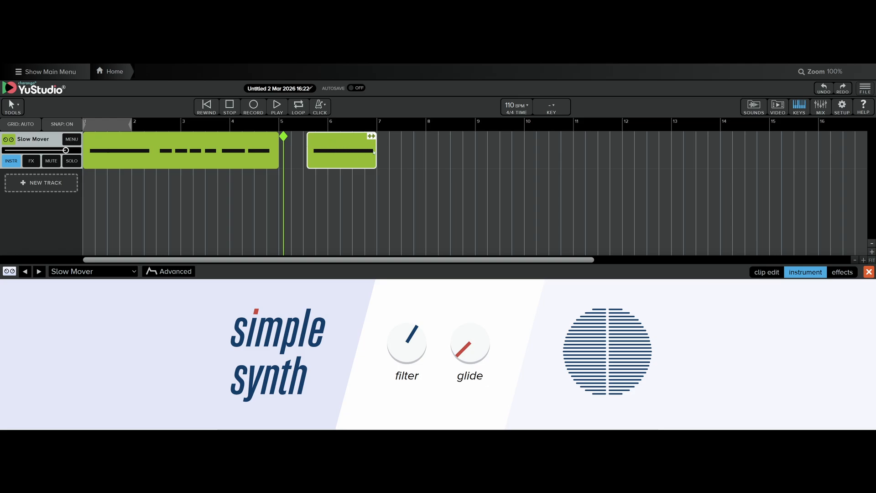
Move the shorter clip to start at bar 5, directly after the original, and return the playhead to the beginning
left_click(474, 127)
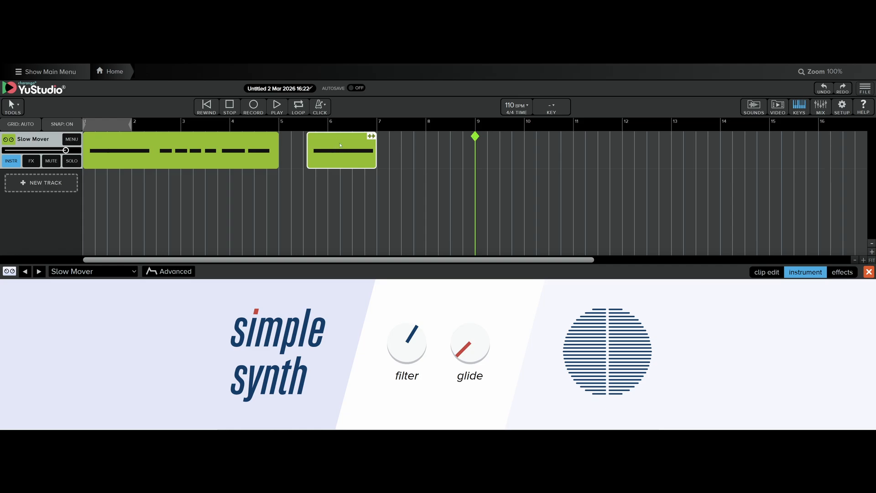
left_click_drag(343, 146, 315, 147)
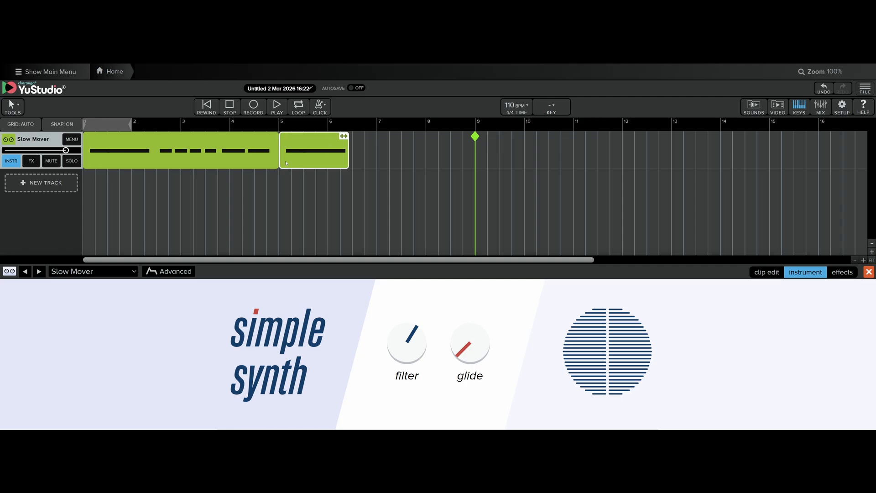
left_click(213, 106)
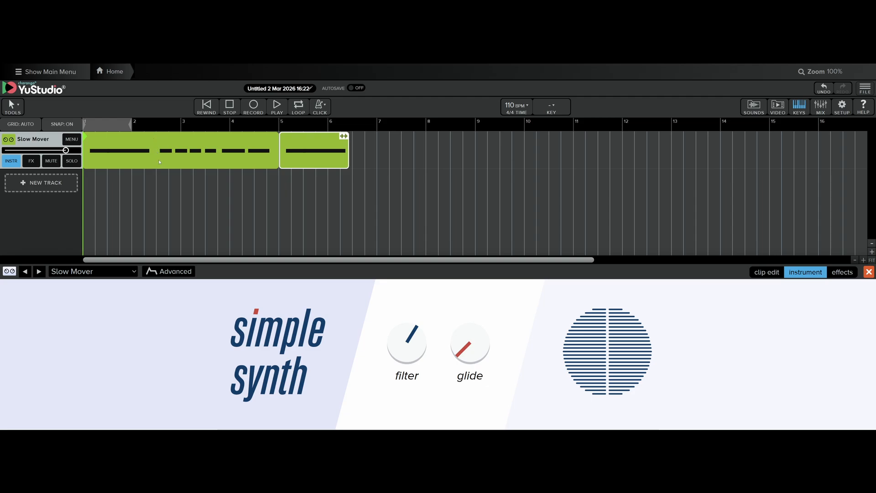
Split the original clip halfway through bar 2, in the gap after its first long note
left_click(17, 109)
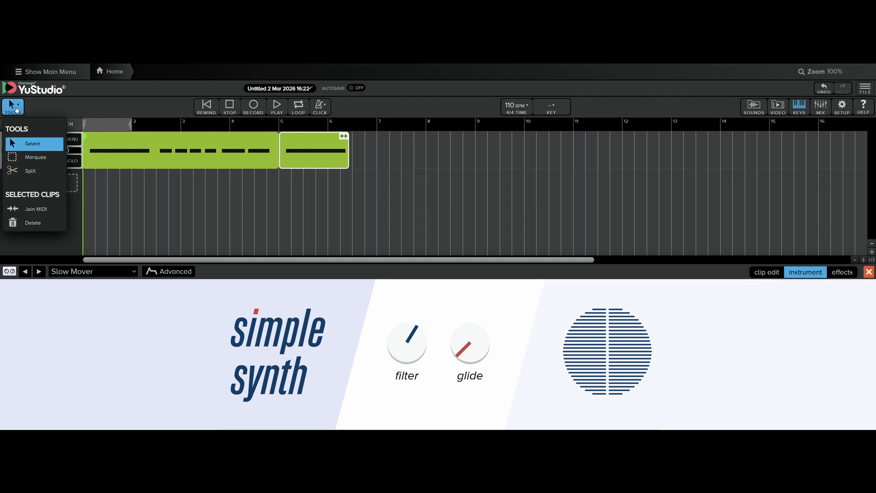
left_click(31, 172)
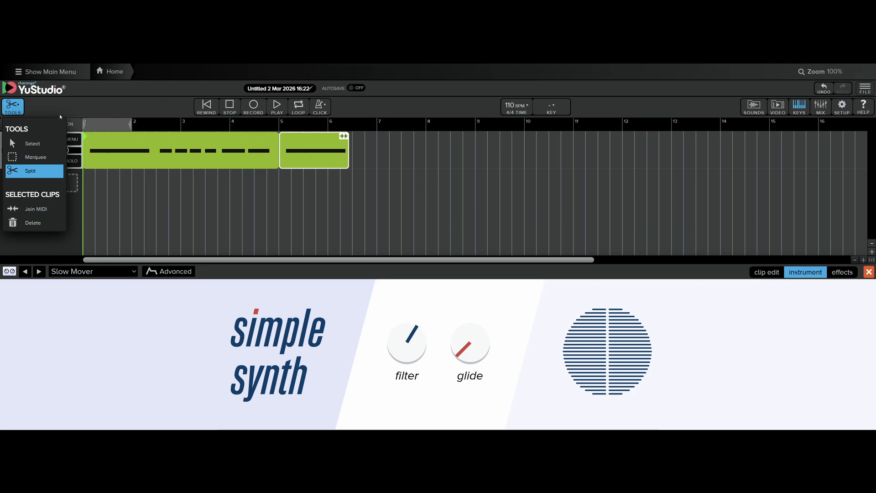
left_click(18, 109)
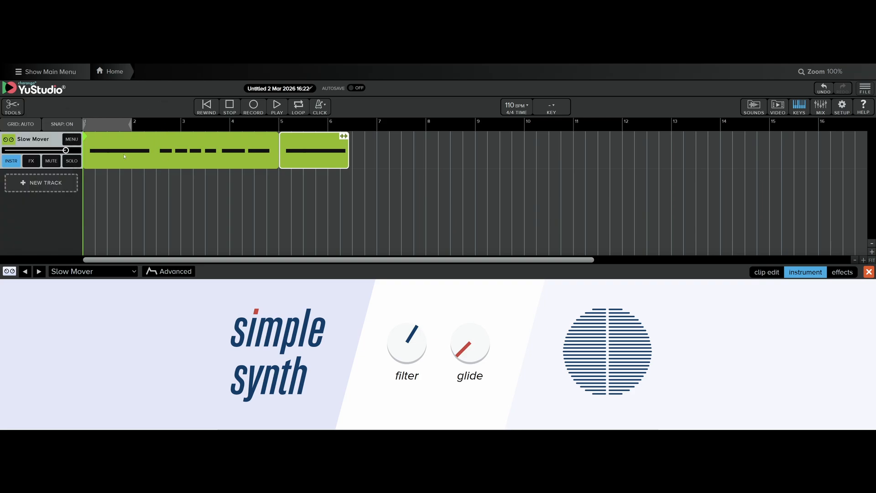
left_click(156, 154)
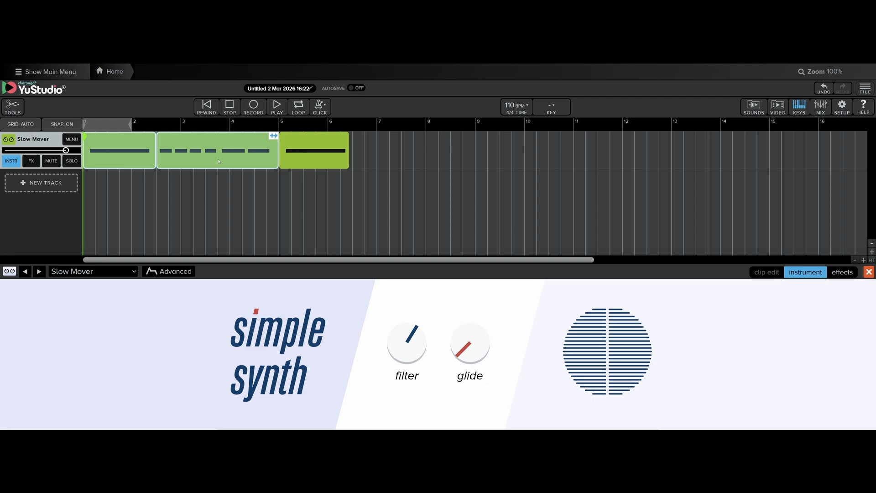
left_click(213, 188)
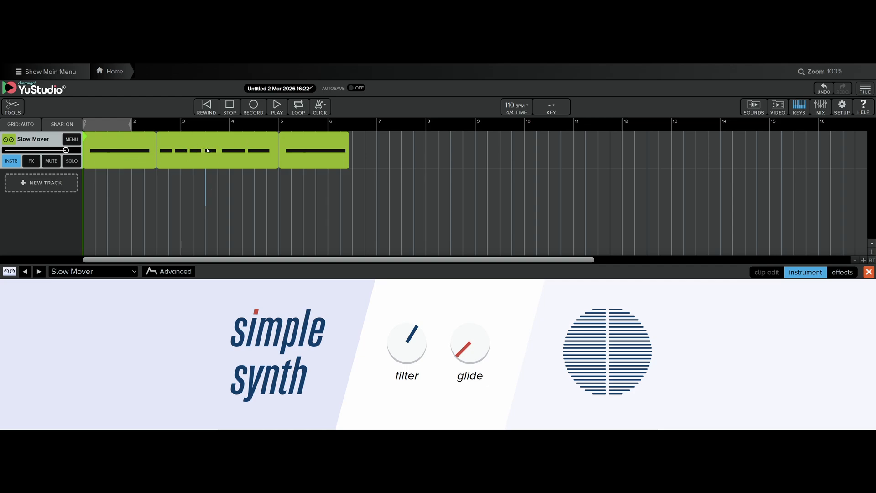
Split the second and third clips into smaller pieces at several points between bars 3 and 6
left_click(14, 112)
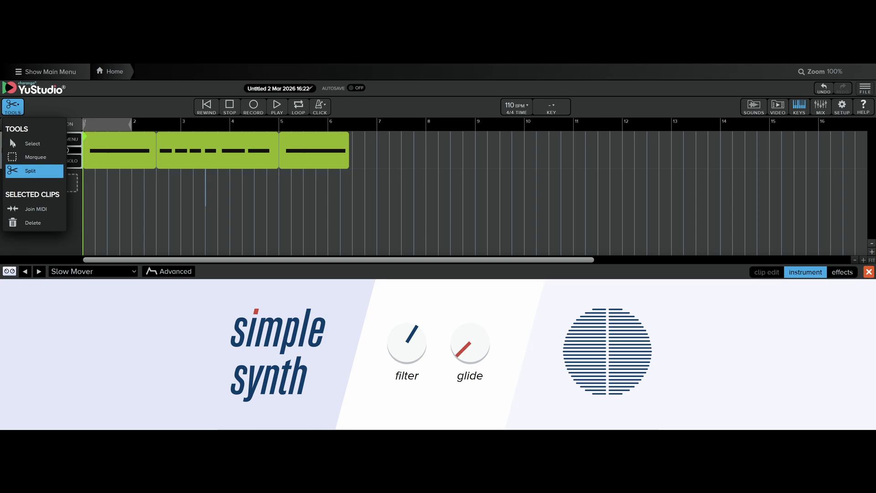
left_click(117, 104)
left_click(203, 156)
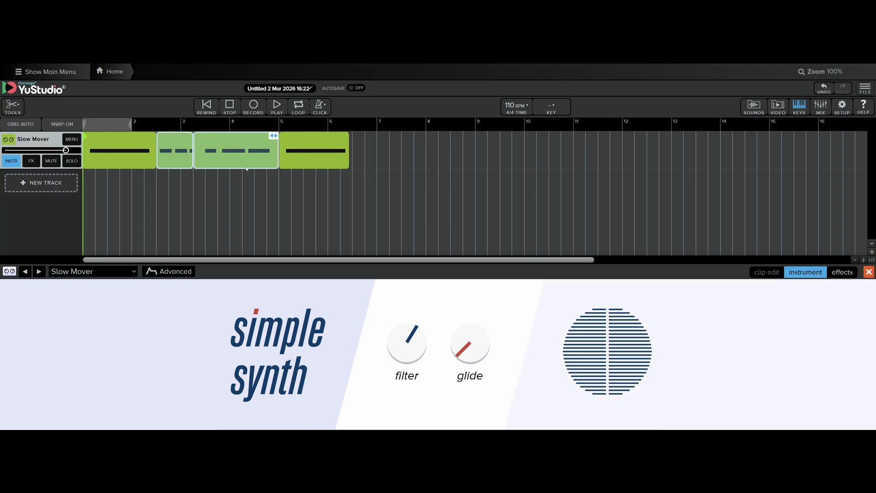
left_click(238, 157)
left_click(308, 155)
left_click(248, 156)
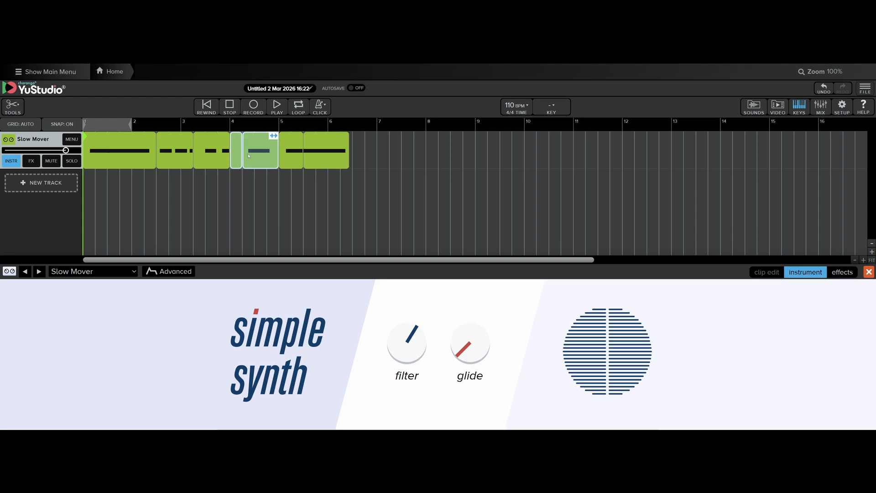
left_click(336, 156)
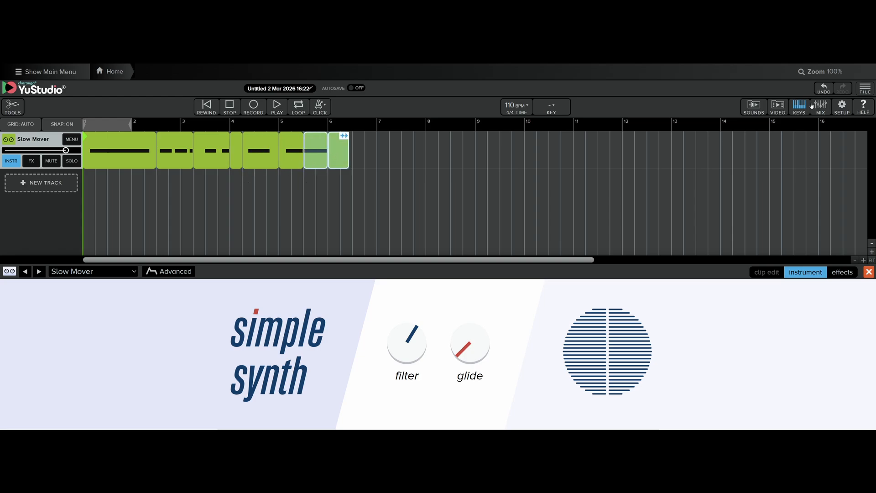
Undo the extra splits, stepping back past the clip move, and redo only the move to bar 5 and the first split
left_click(824, 89)
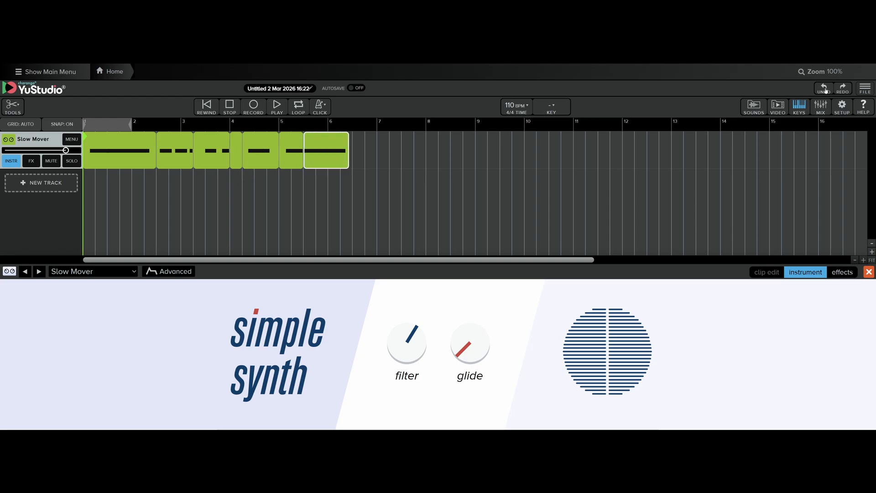
left_click(824, 89)
left_click(824, 88)
left_click(824, 89)
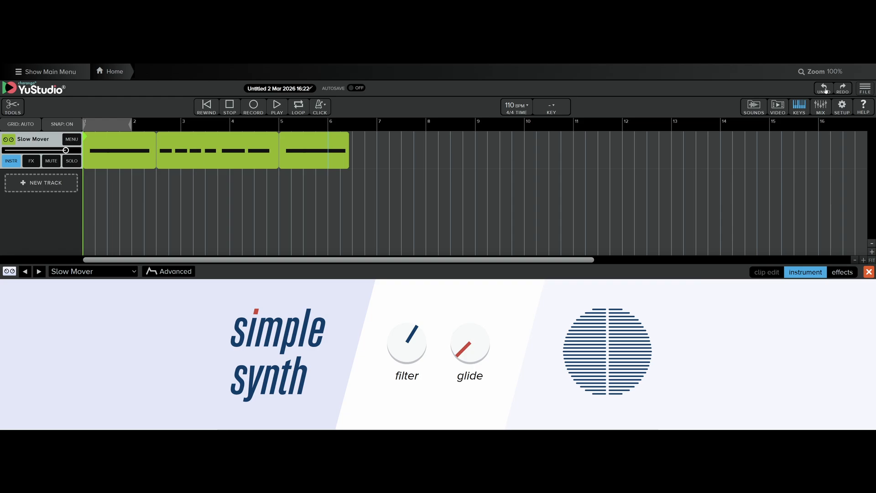
left_click(824, 88)
left_click(824, 89)
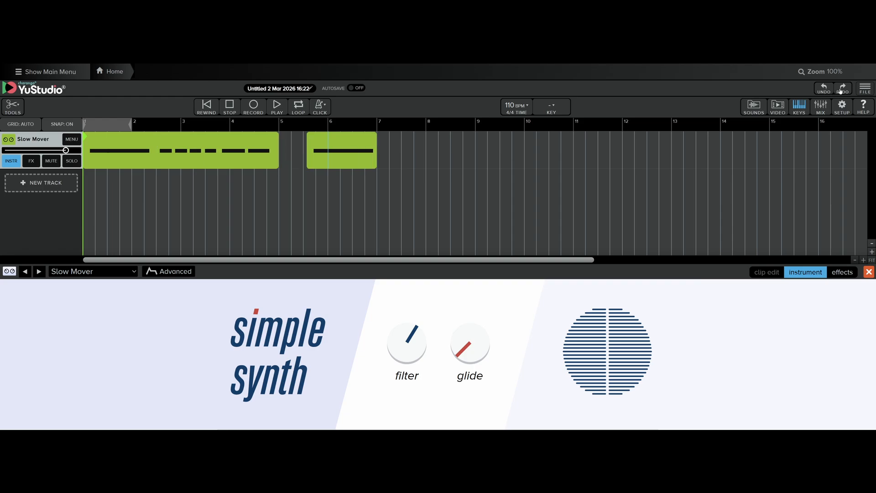
left_click(840, 90)
left_click(841, 91)
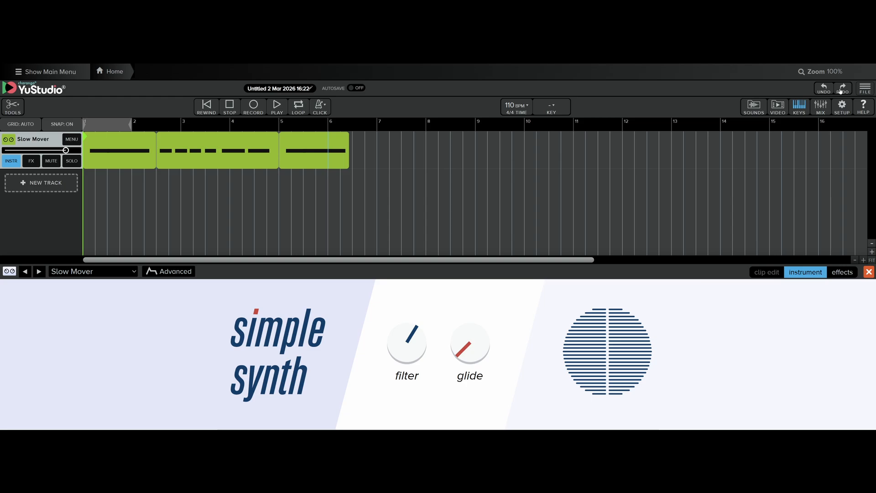
Switch back to the Select tool and select the individual clips in turn, ending with the middle one
left_click(12, 105)
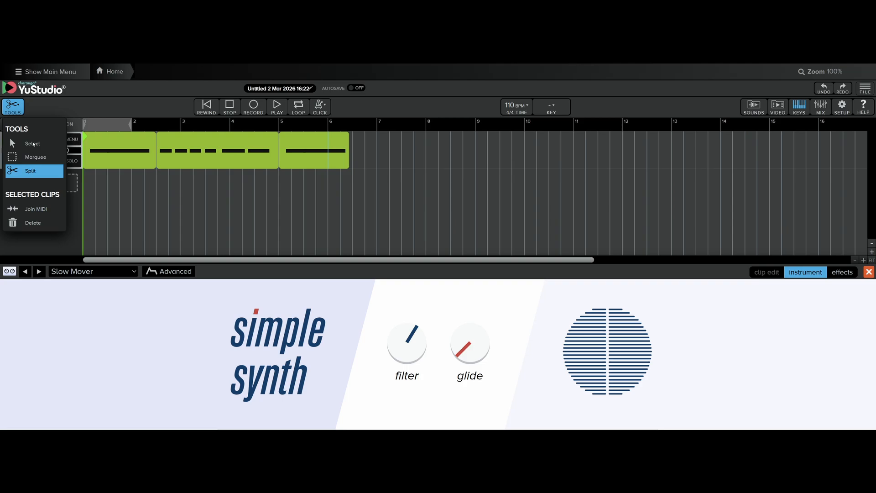
left_click(33, 144)
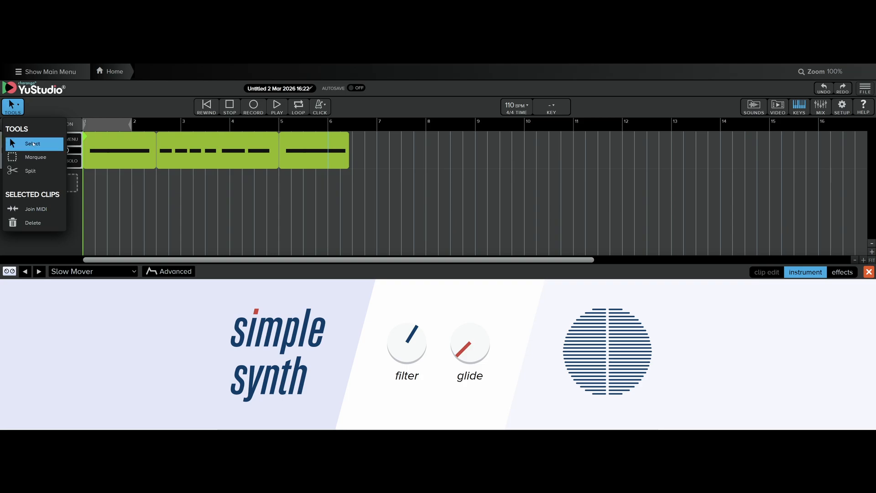
left_click(11, 109)
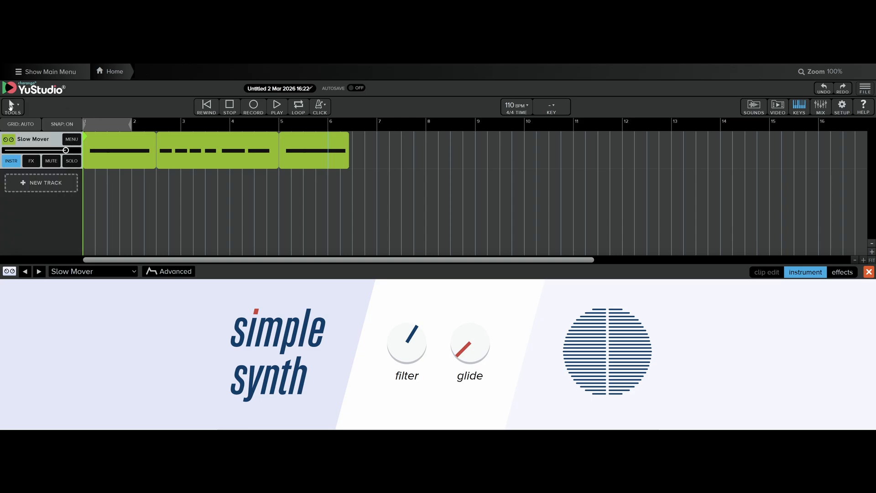
left_click(198, 150)
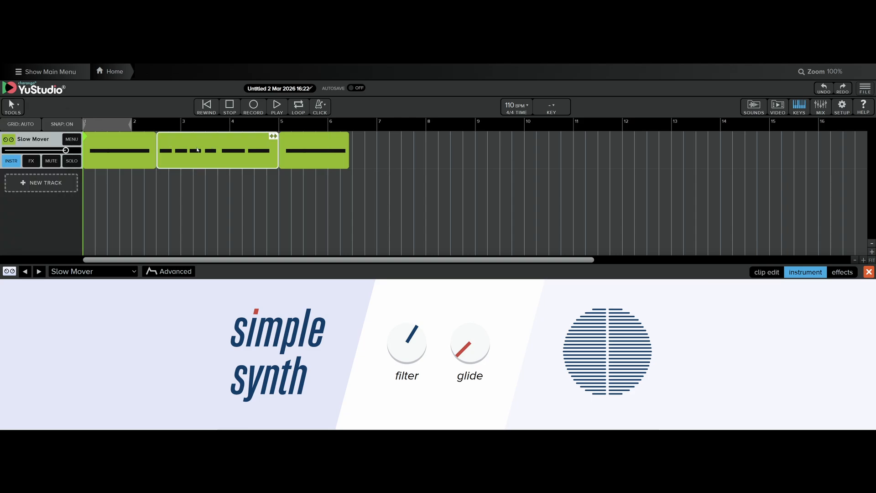
left_click(126, 144)
left_click(315, 149)
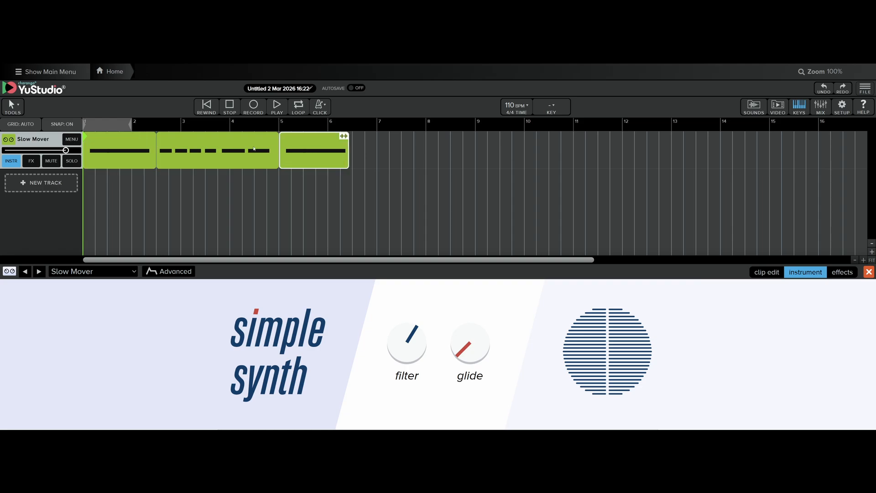
left_click(216, 149)
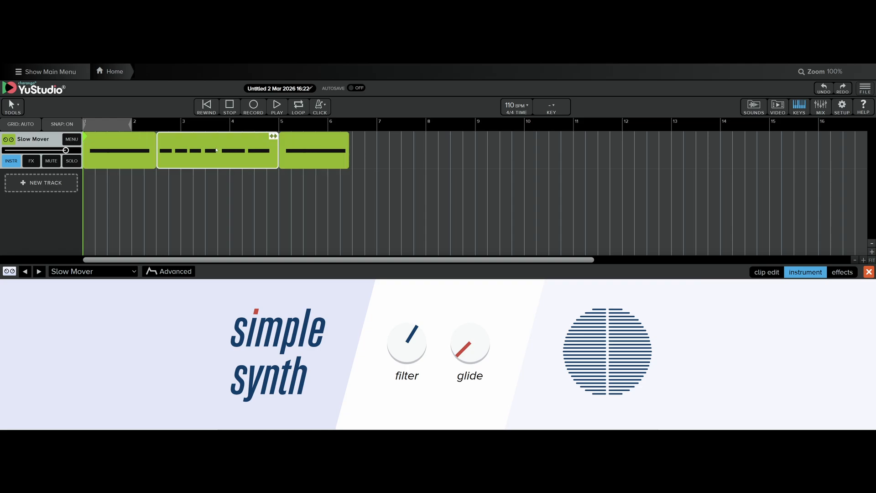
Add a new Subtrakt track below the Slow Mover track and close its instrument view
left_click(50, 183)
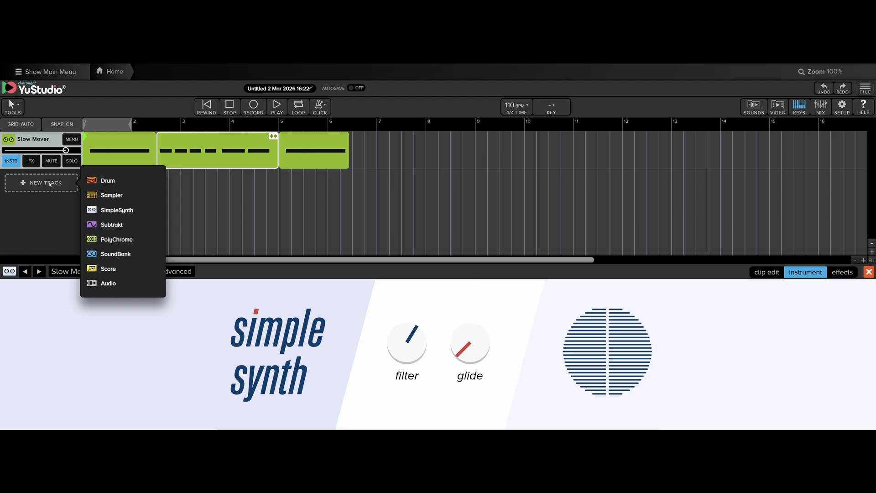
left_click(128, 224)
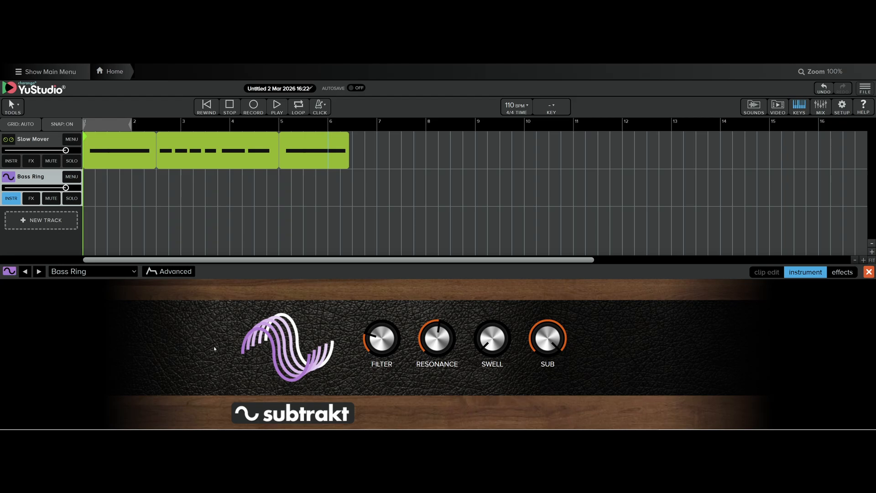
left_click(868, 272)
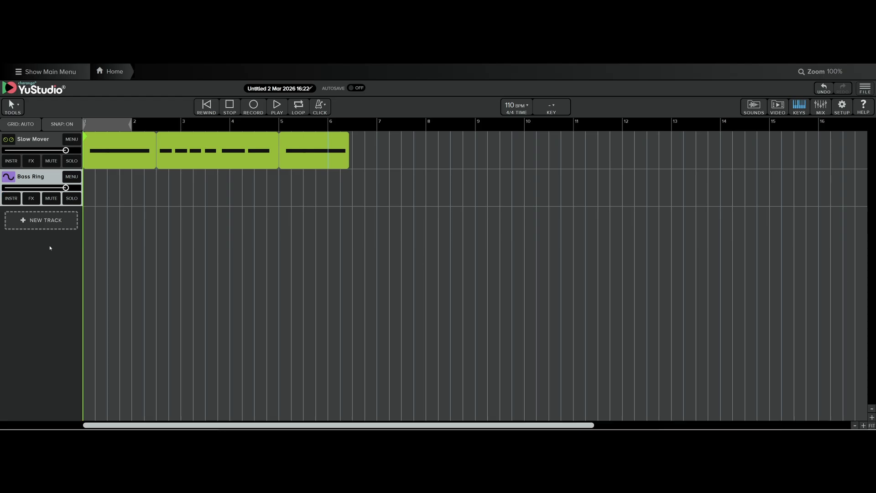
Record a bass line on the Bass Ring track from bar 1 to just past bar 7 with the on-screen keyboard, and play it back
left_click(798, 108)
left_click_drag(362, 225, 207, 223)
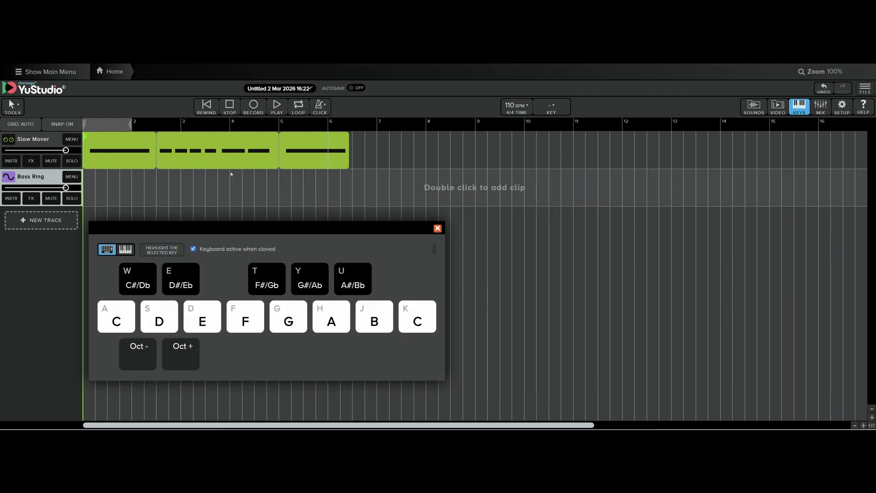
left_click(254, 109)
left_click(277, 108)
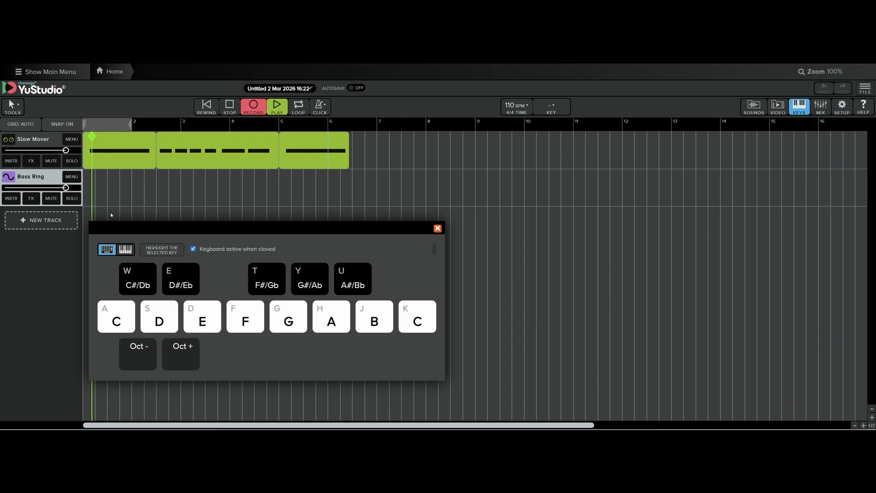
key("d")
key("f")
key("s")
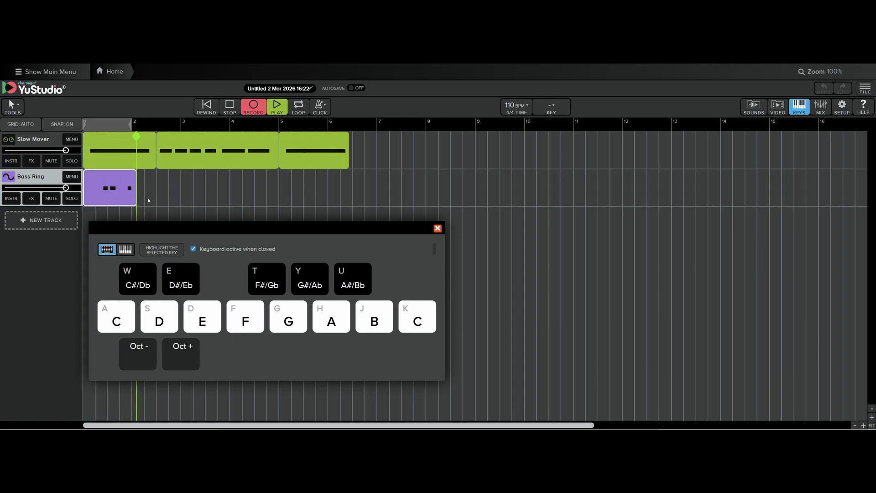
key("d")
key("s")
key("d")
key("s")
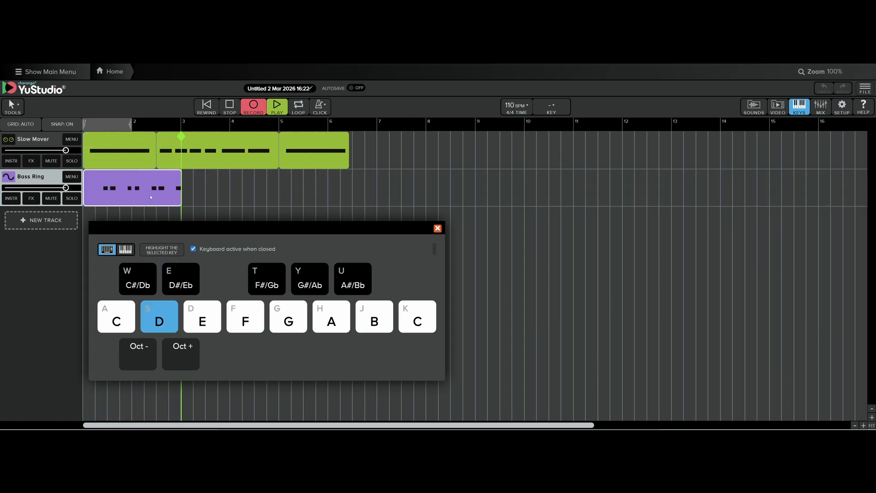
key("d")
key("a")
key("f")
key("s")
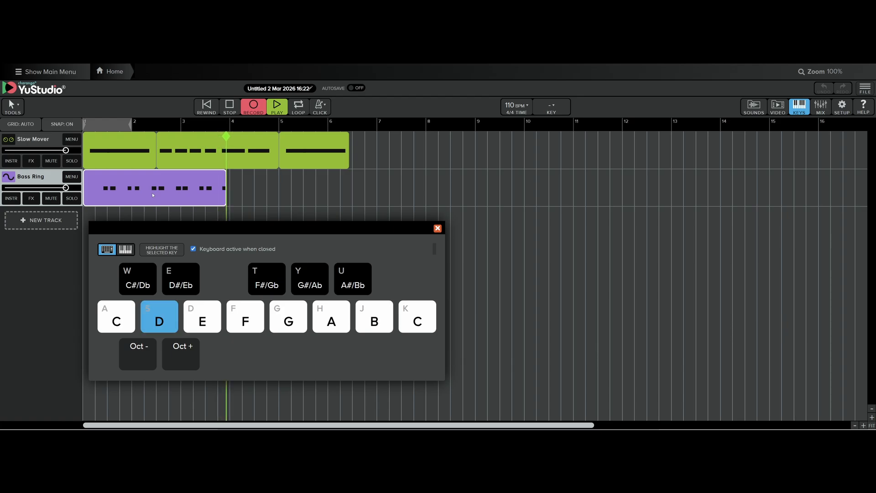
key("a")
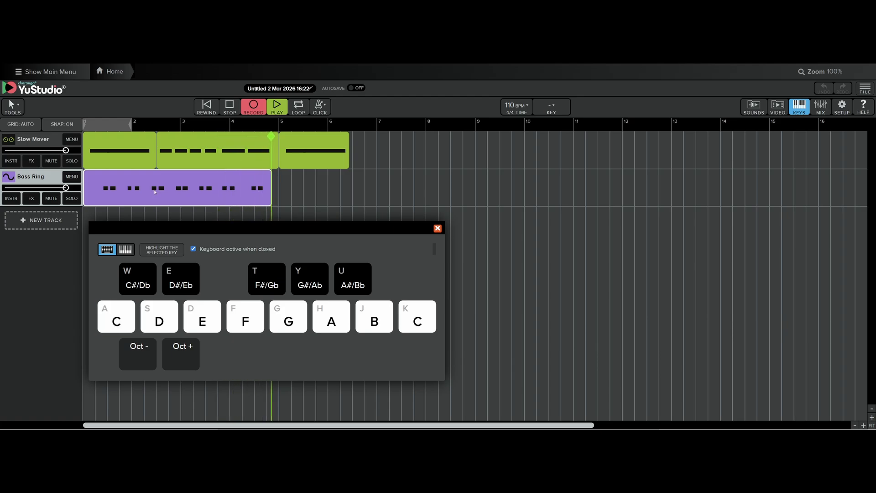
key("h")
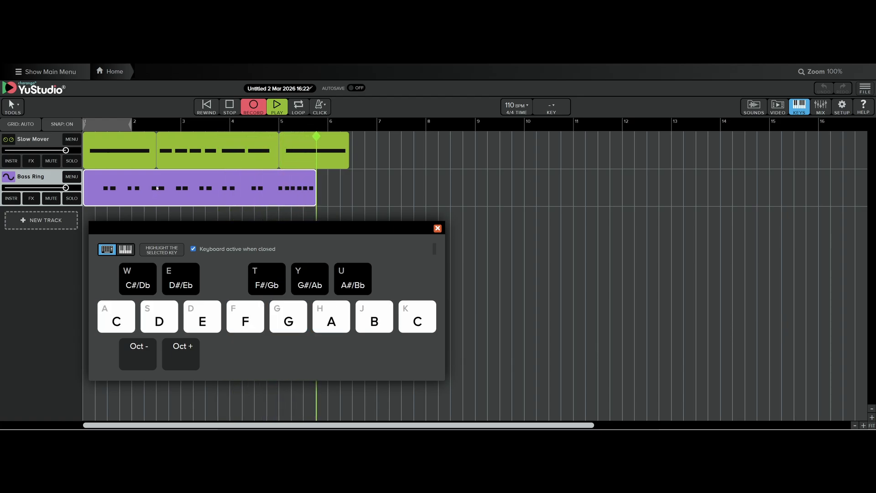
key("s")
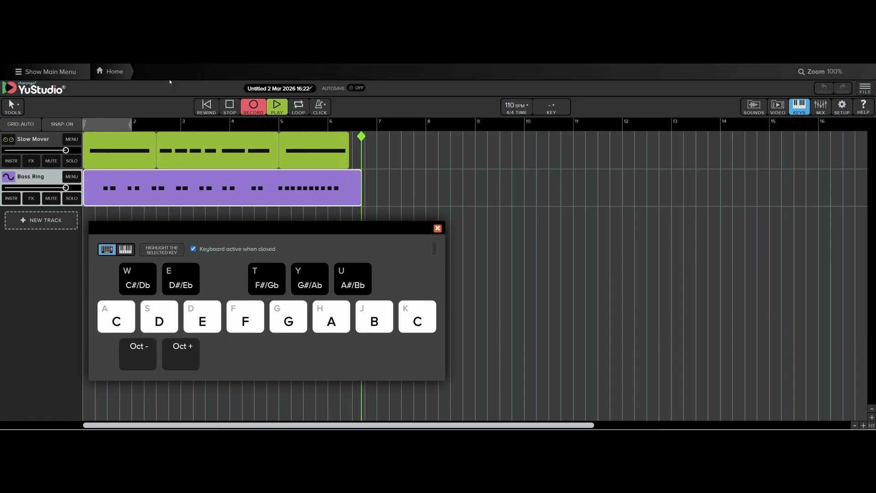
key("space")
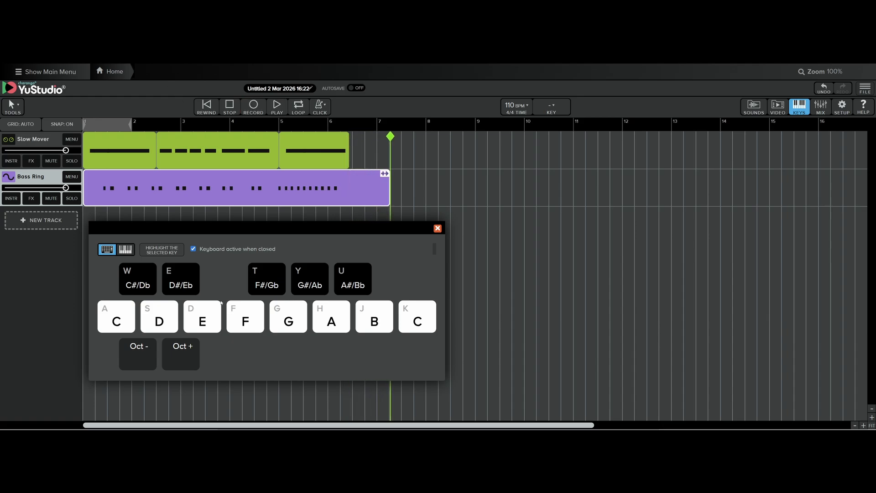
left_click(437, 228)
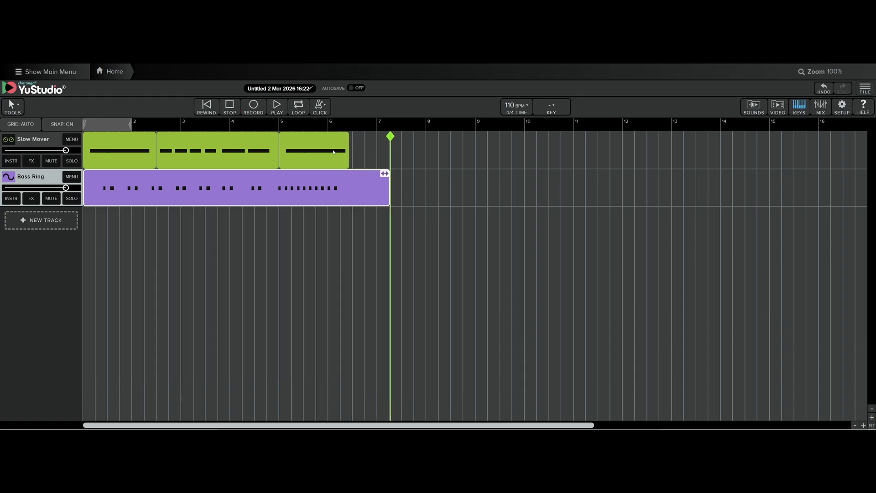
left_click(214, 110)
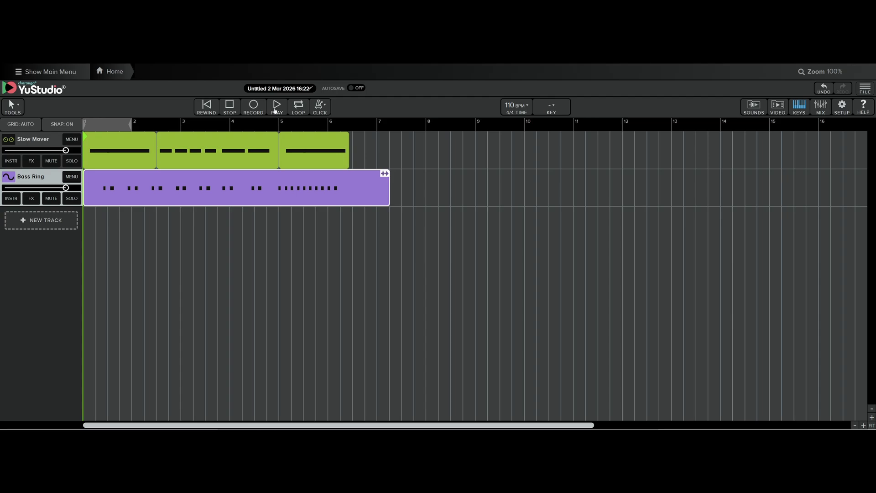
left_click(275, 111)
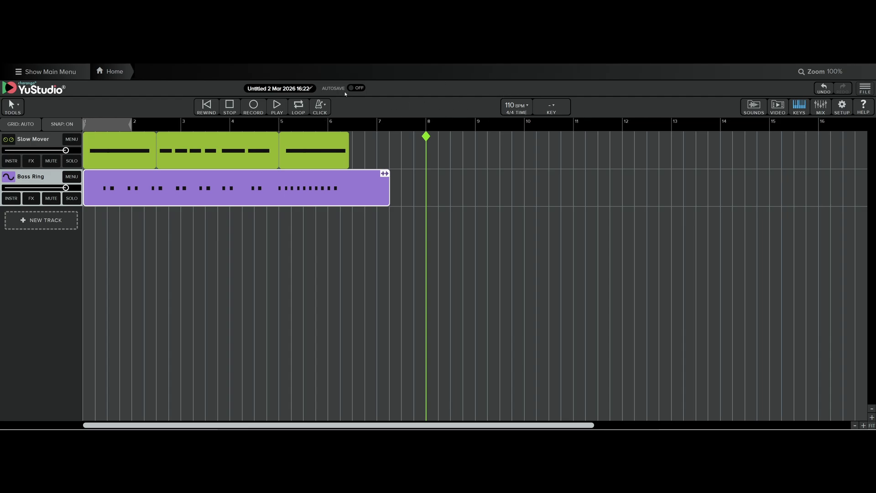
Turn on the metronome, leaving the count-in off
left_click(319, 107)
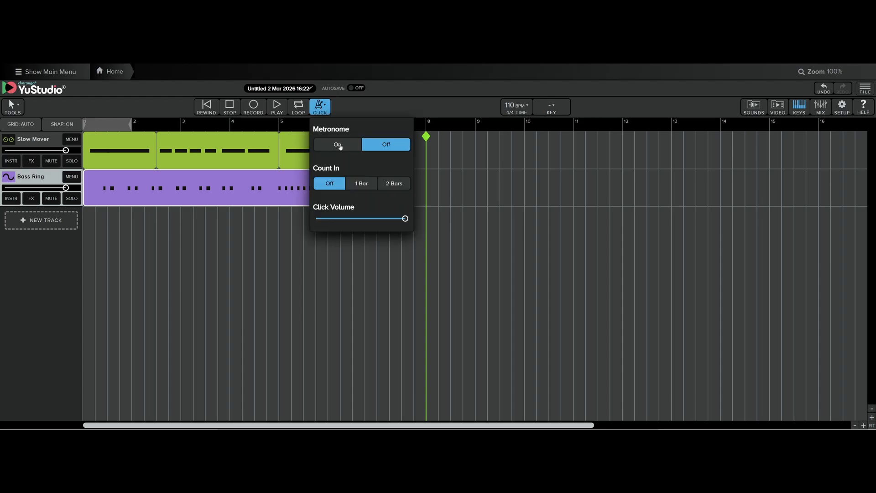
left_click(338, 145)
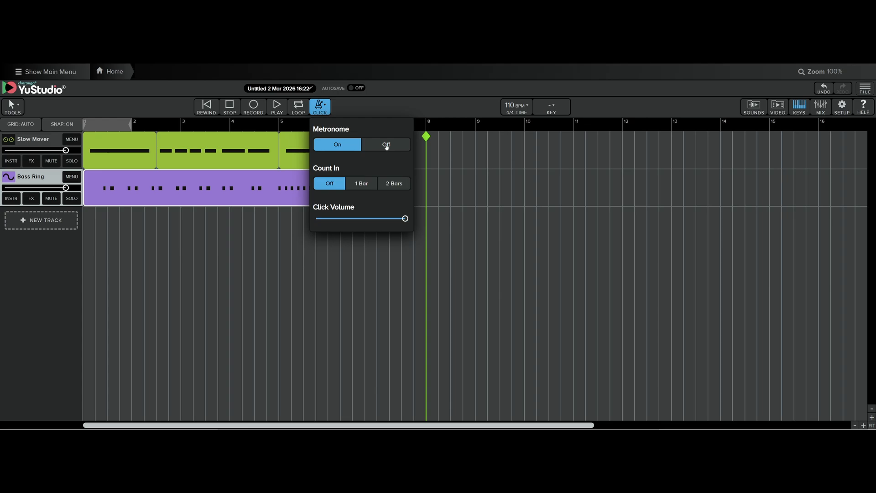
left_click(382, 104)
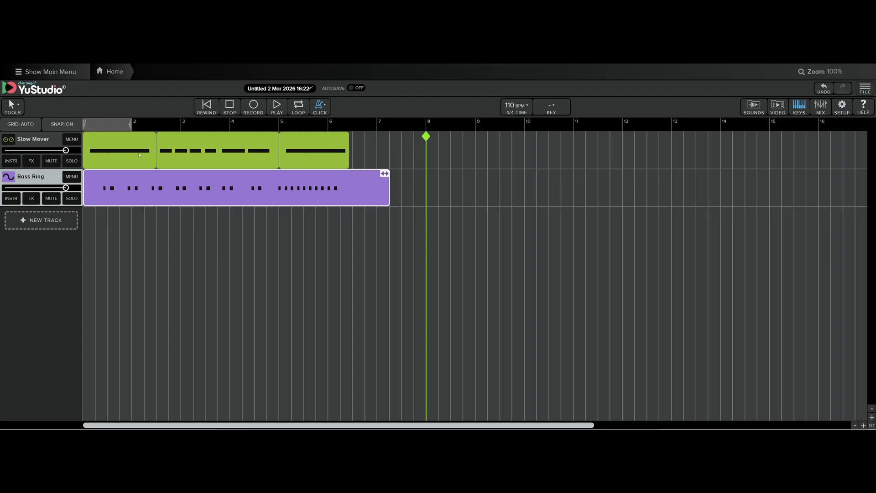
Record a second bass clip on the Bass Ring track from bar 8 to about bar 13, and play it back from bar 9
left_click(254, 110)
left_click(278, 109)
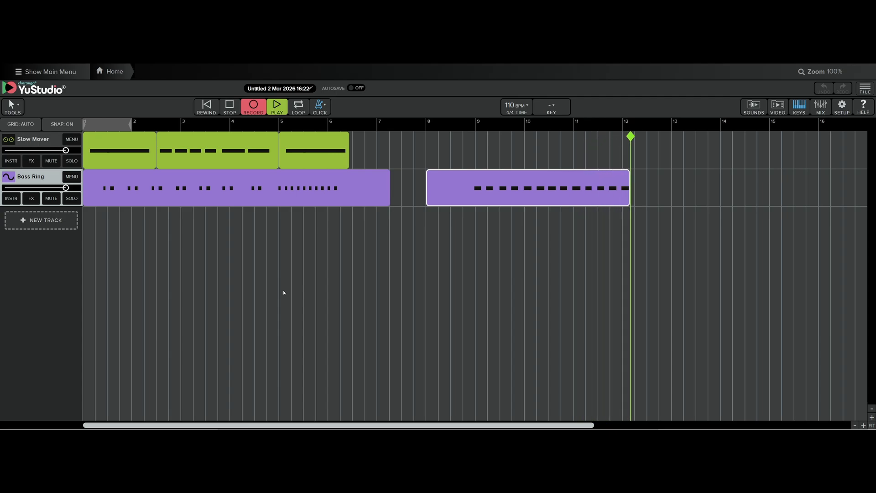
key("space")
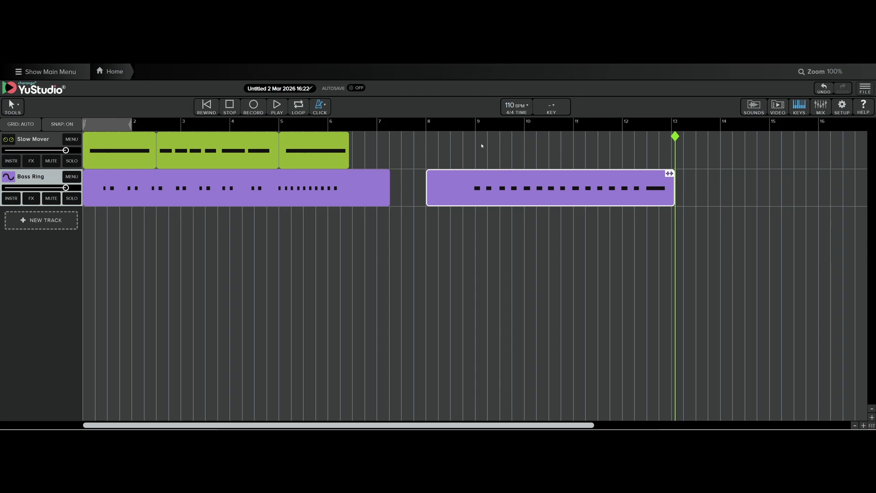
left_click(471, 129)
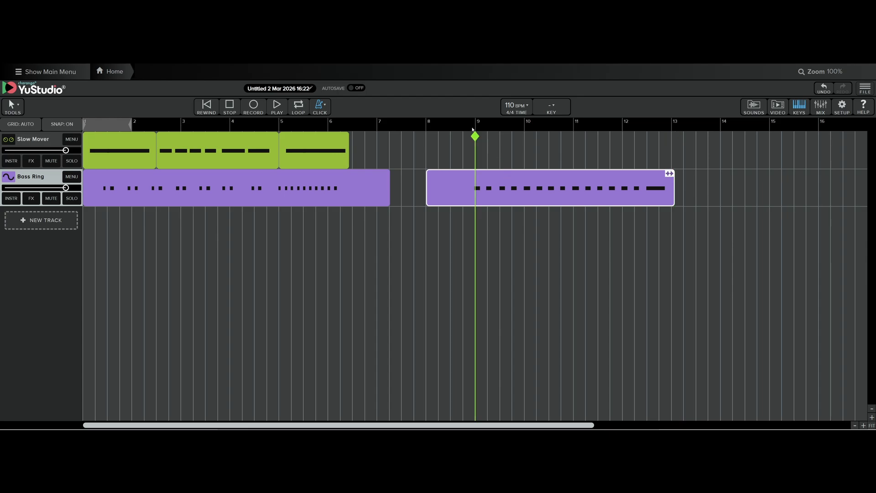
key("space")
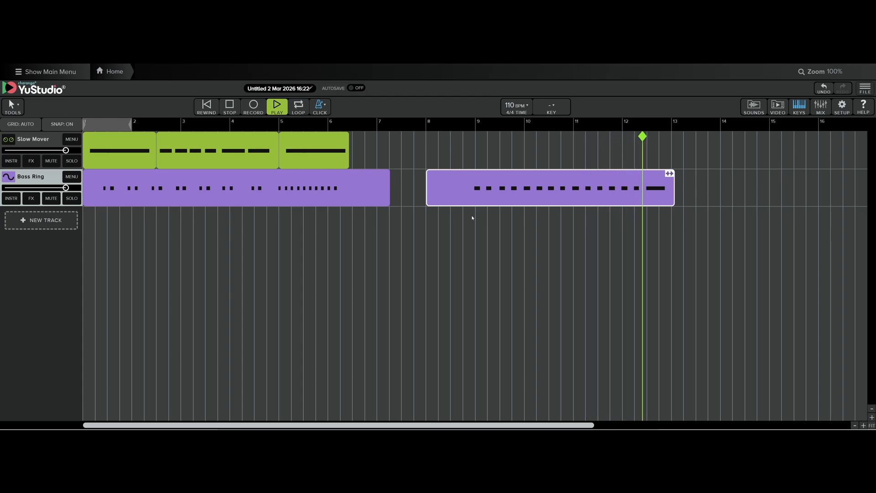
key("space")
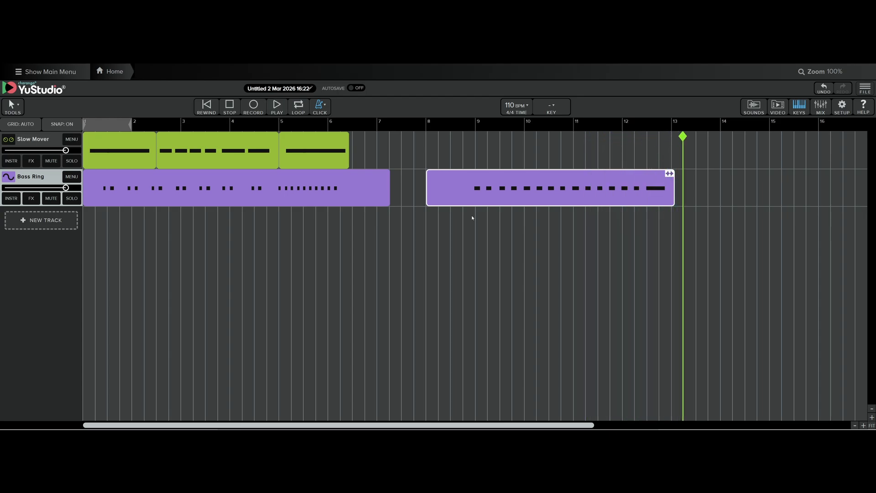
Record a new melody clip on the Slow Mover track, starting at bar 8 and stopping midway through bar 13
left_click(427, 130)
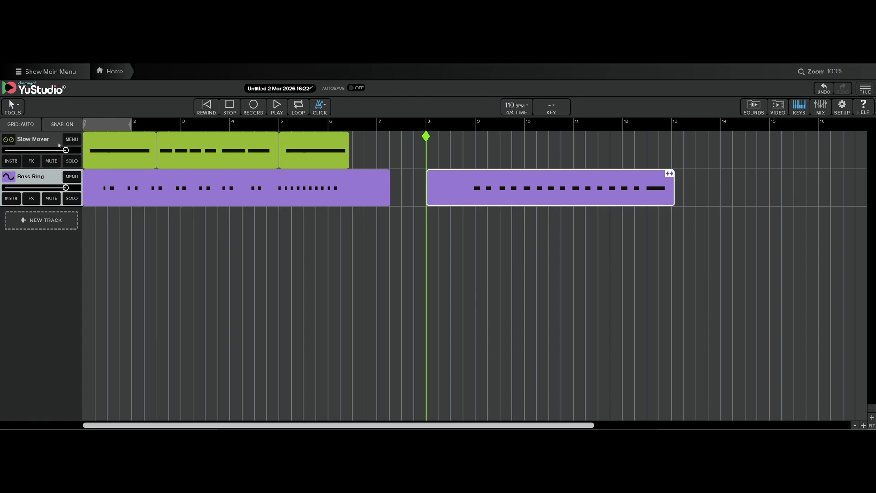
left_click(59, 144)
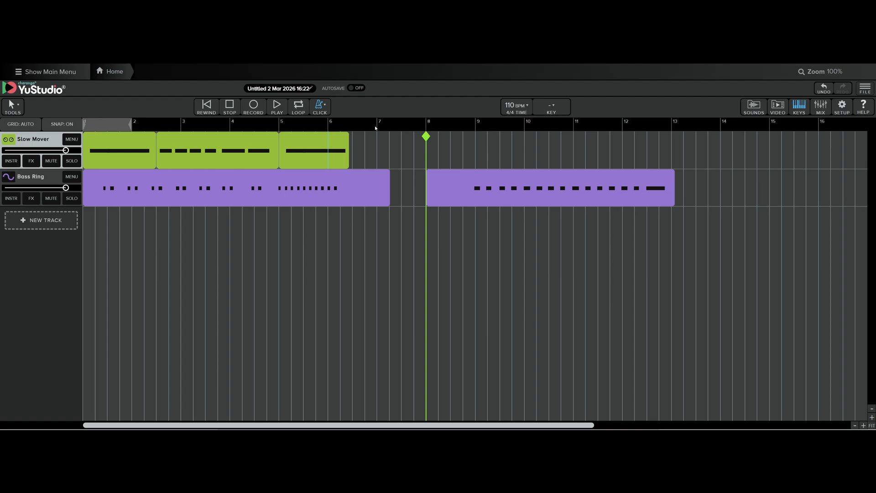
left_click(413, 128)
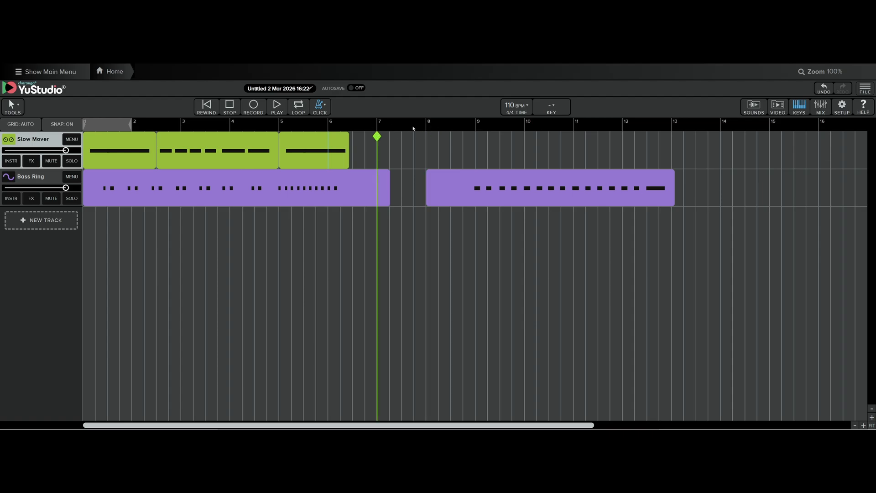
left_click(424, 128)
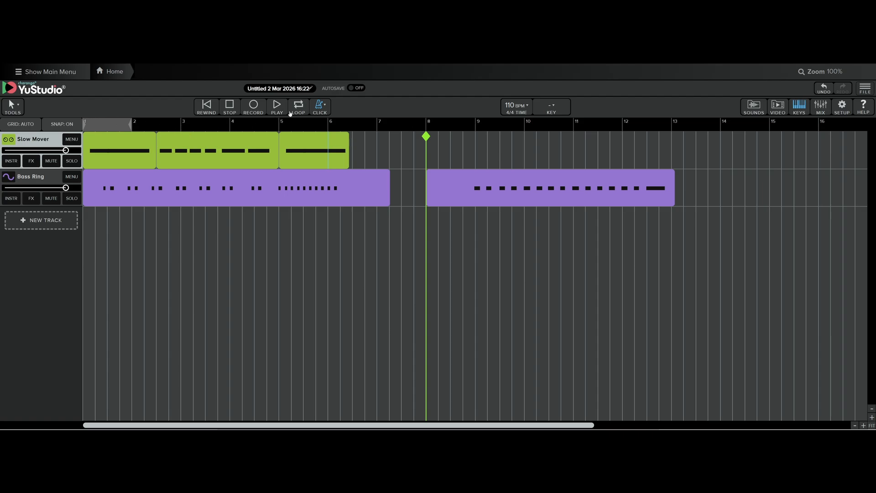
left_click(253, 108)
left_click(277, 110)
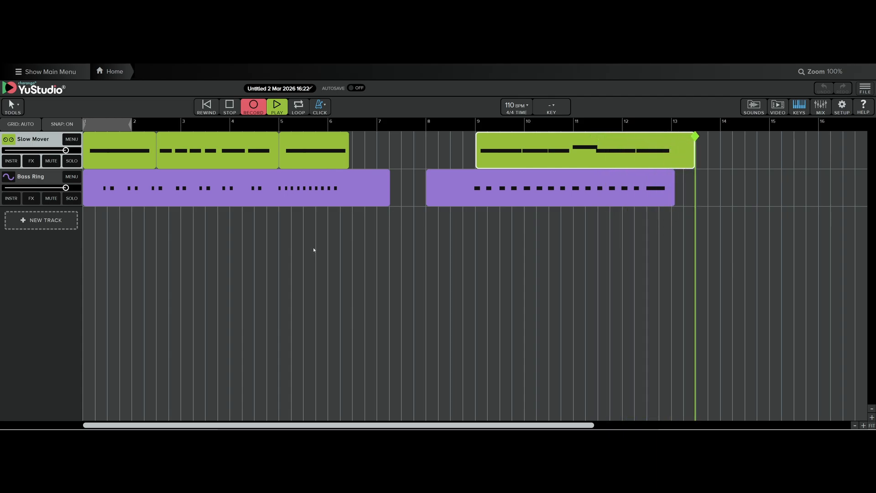
key("space")
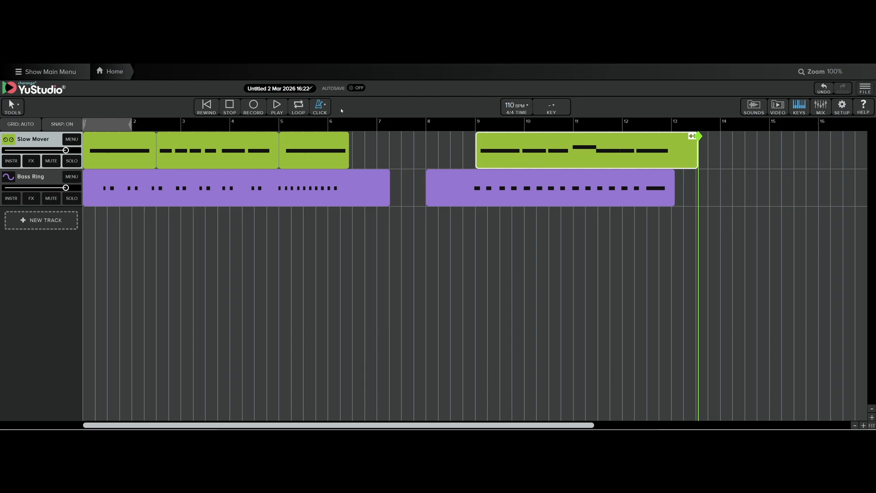
Play back the new melody and bass clips together from bar 8 to about bar 13
left_click(425, 127)
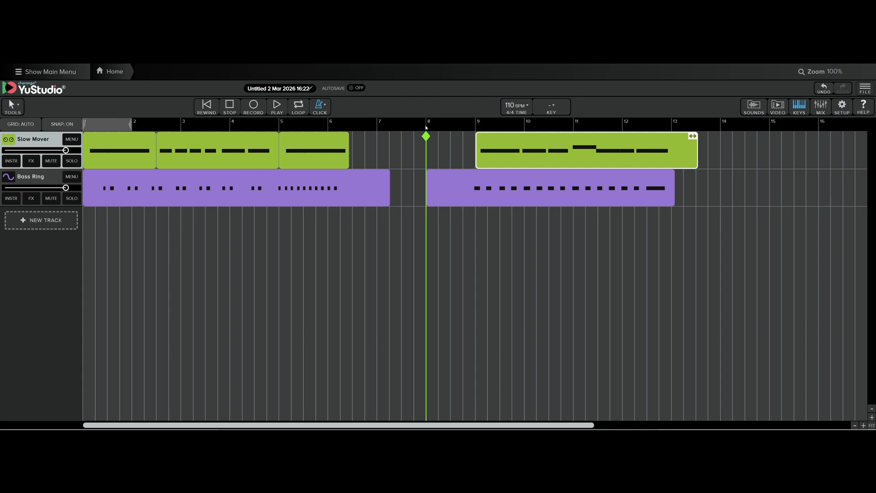
left_click(272, 109)
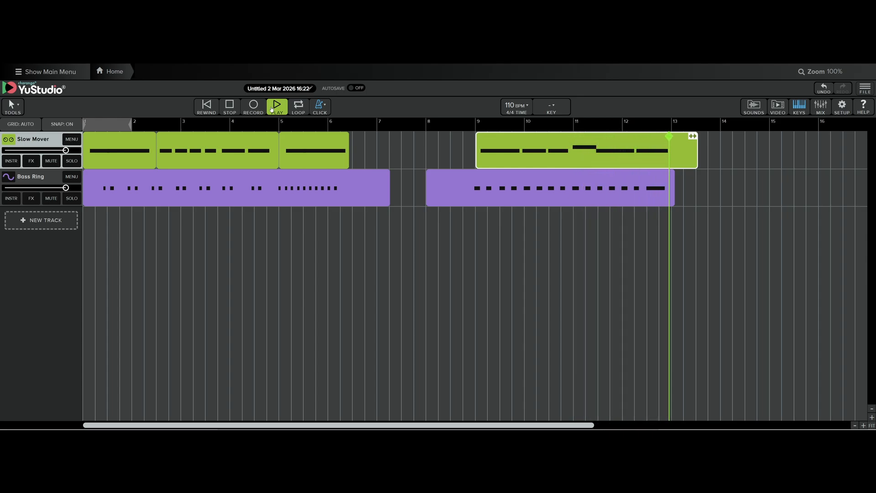
left_click(271, 109)
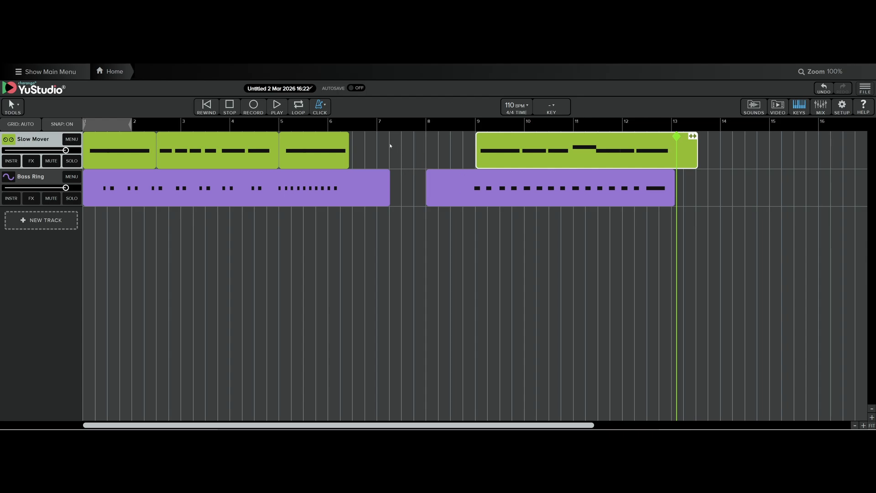
Delete the older clips between bars 1 and 7 on both the Slow Mover and Bass Ring tracks
left_click_drag(390, 145, 127, 178)
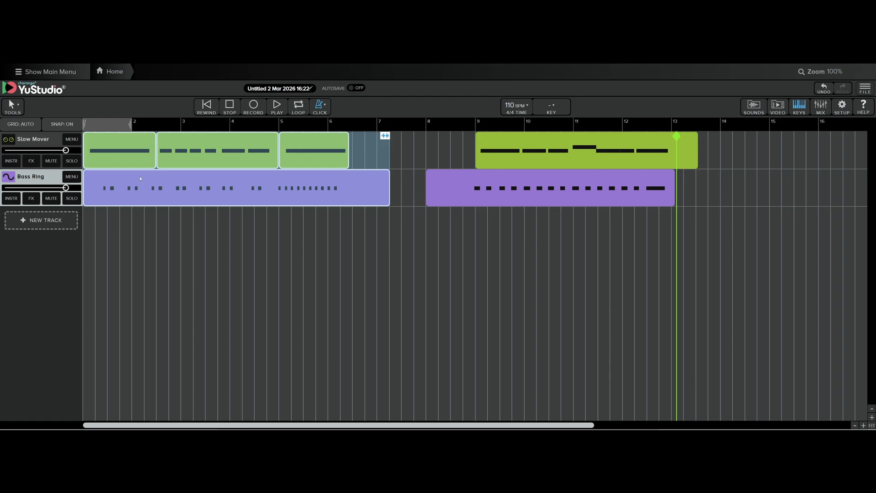
key("Delete")
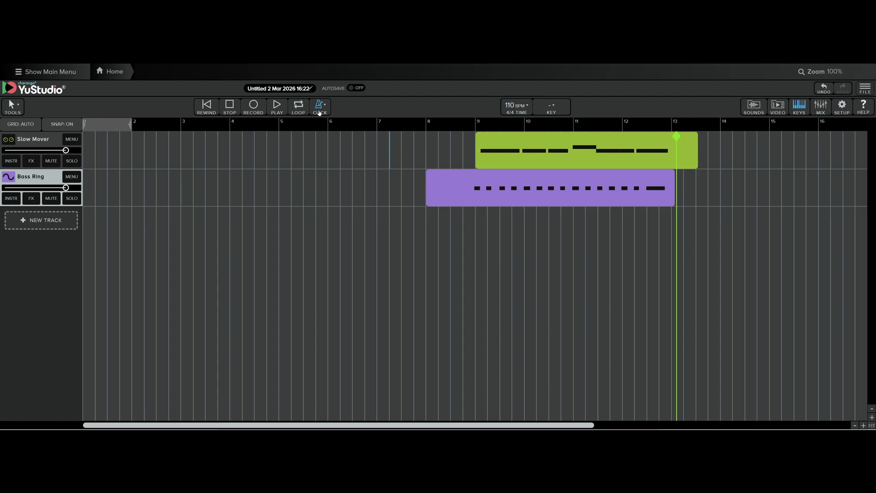
Play the project from the start and practise repeated D notes on the Bass Ring track without recording, stopping just before bar 9
left_click(210, 111)
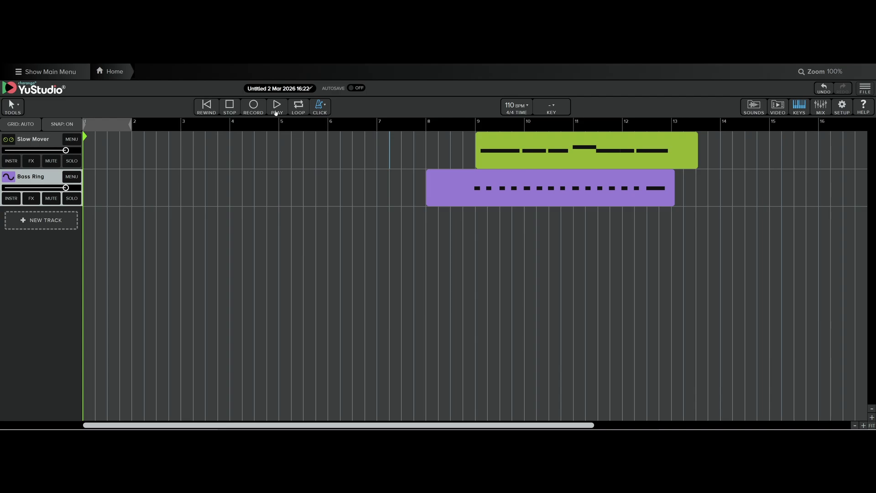
left_click(276, 110)
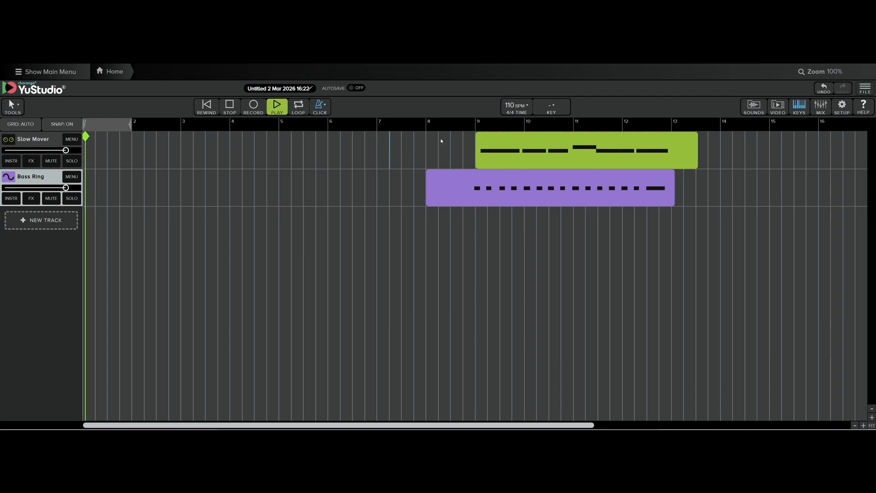
left_click(798, 107)
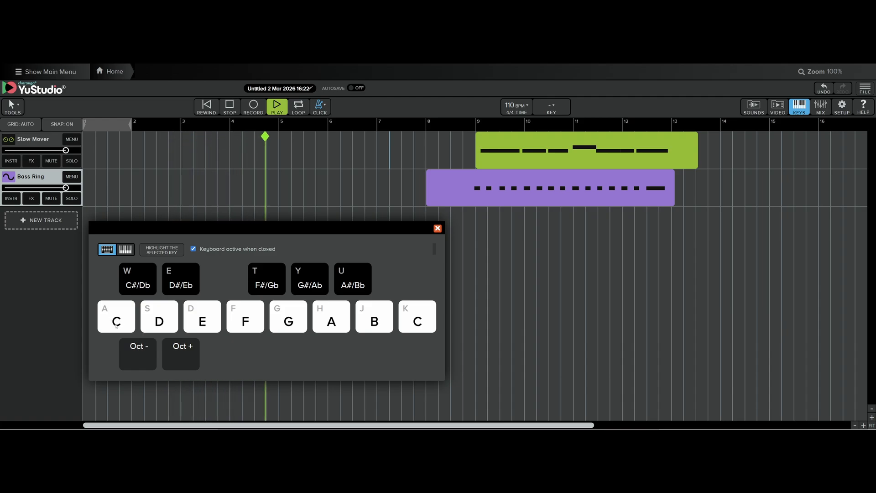
key("s")
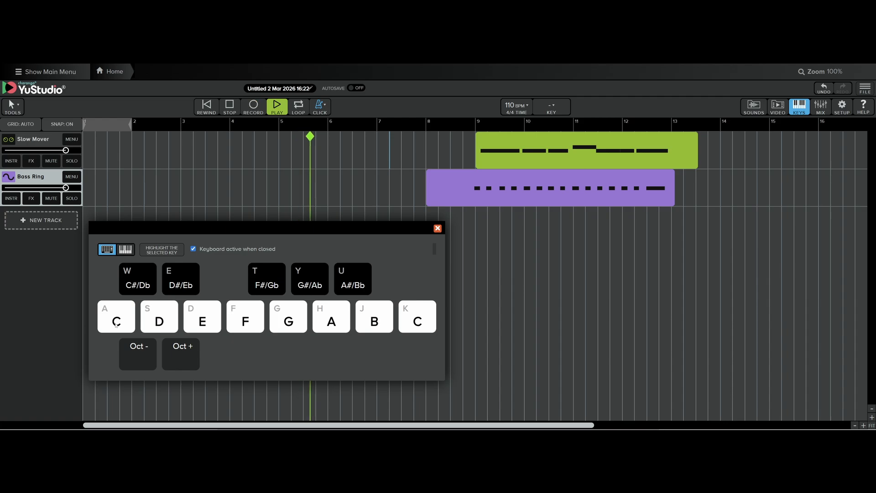
key("s")
key("s")
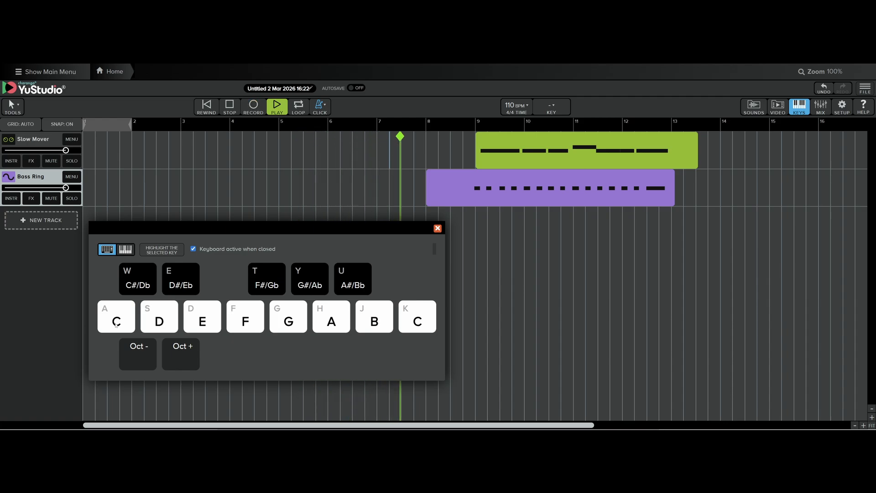
key("s")
key("s")
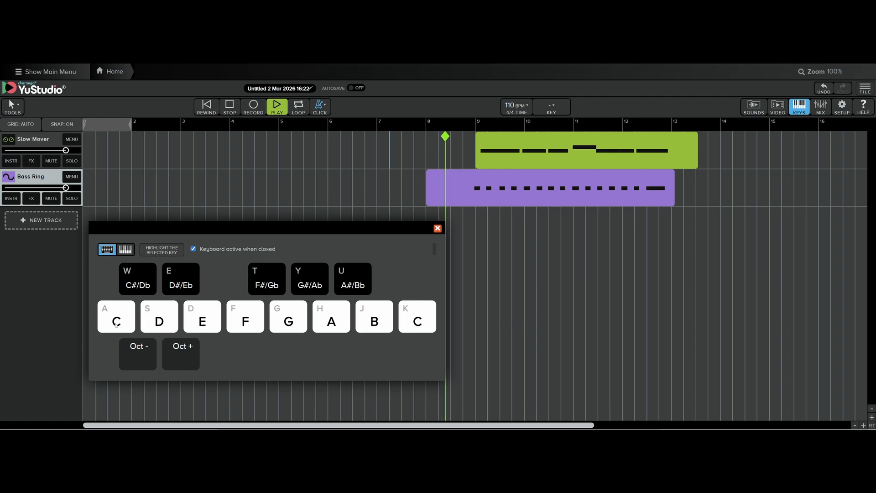
key("s")
key("space")
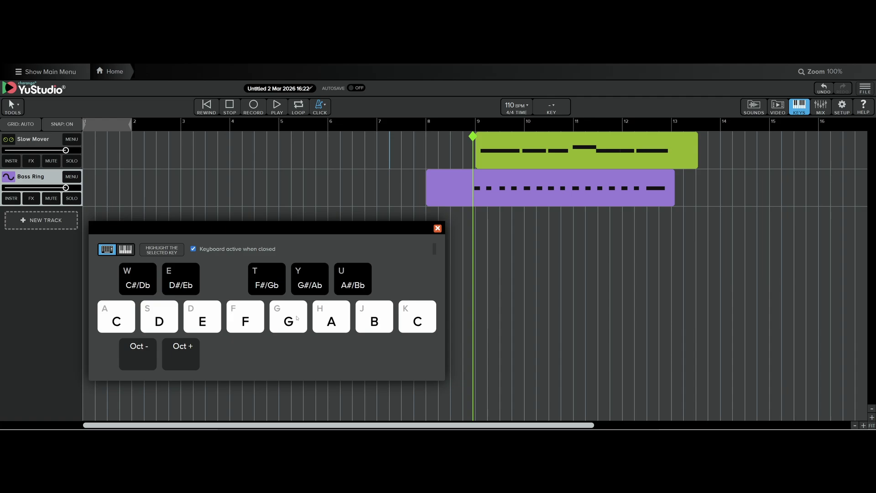
left_click(438, 228)
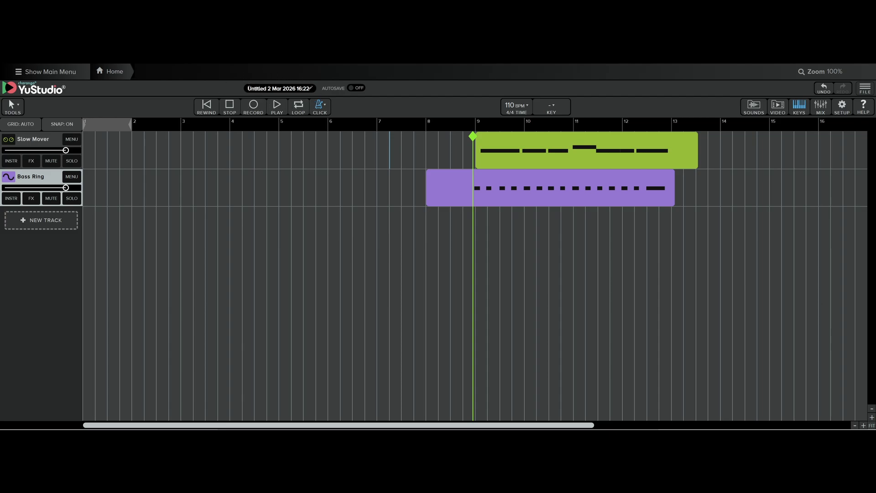
Rename the project as Test
left_click(248, 89)
left_click_drag(248, 89, 327, 92)
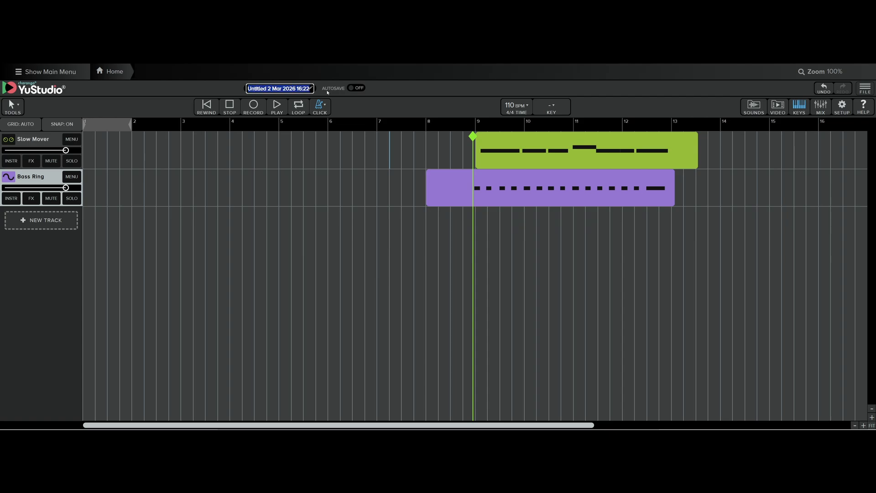
key("BackSpace")
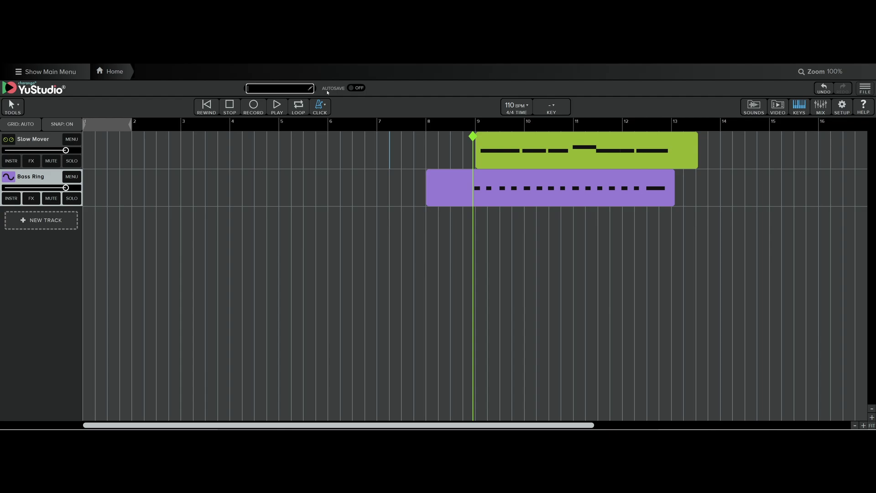
type("Test")
key("Return")
Save the renamed project
left_click(866, 91)
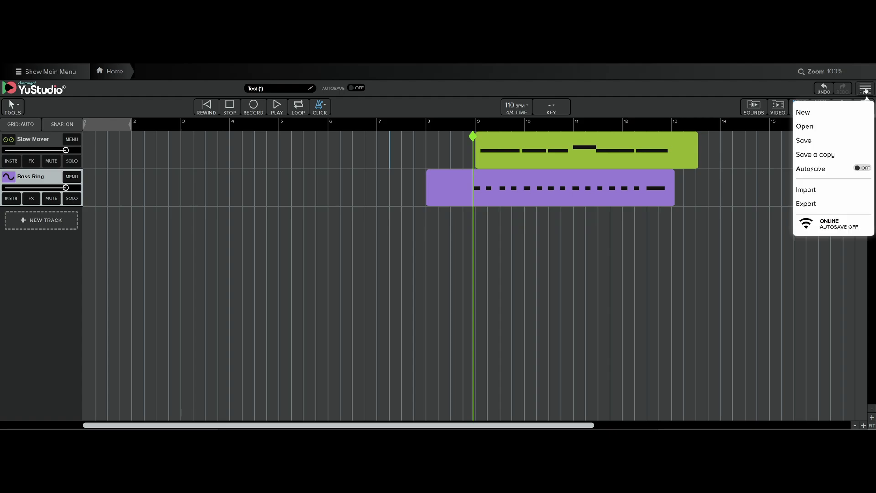
left_click(807, 143)
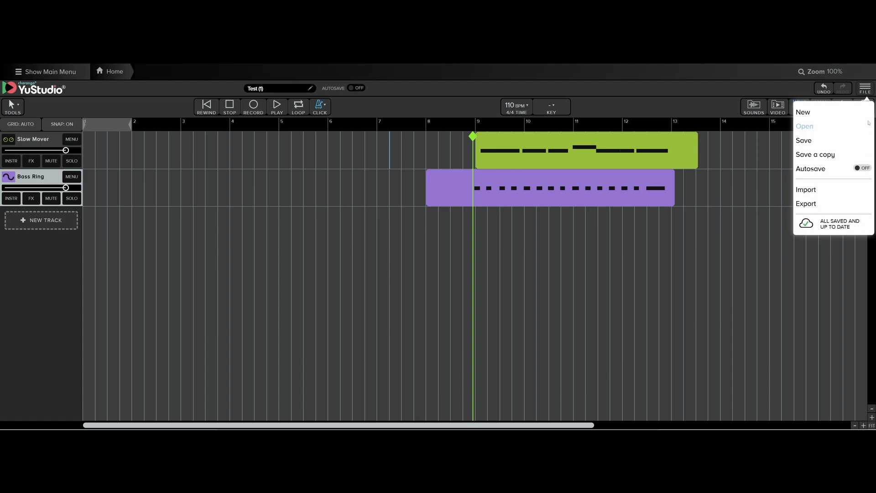
left_click(726, 86)
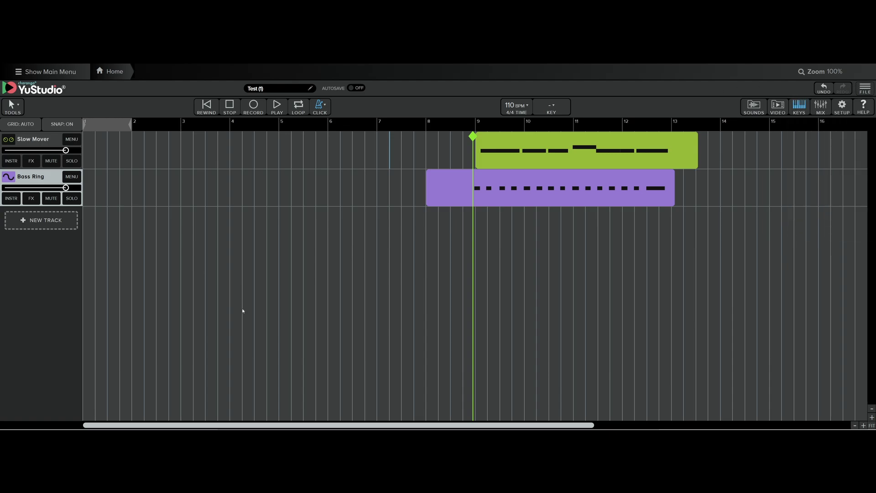